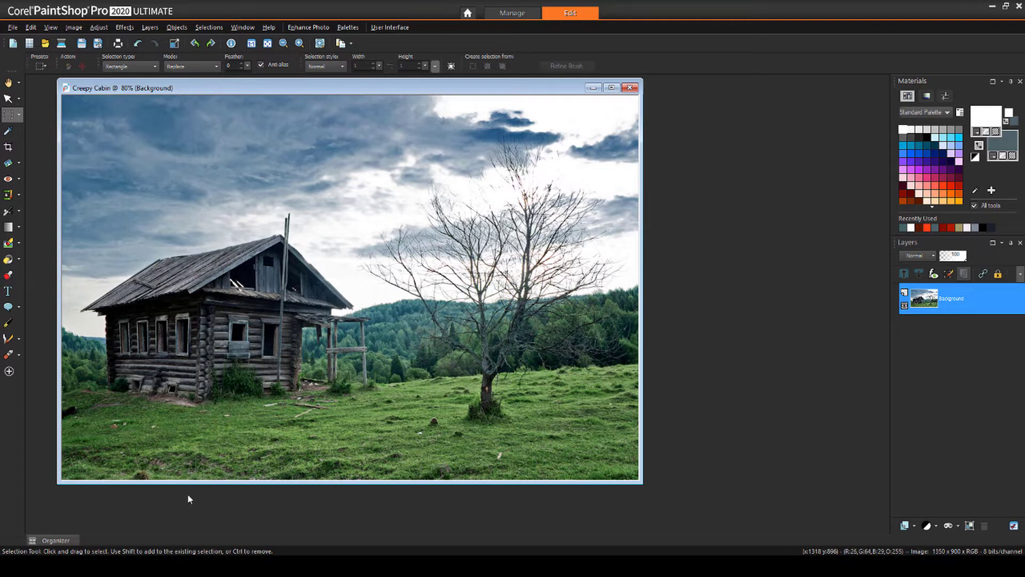
Browse the image thumbnails in the Organizer and collapse it again
{"action": "left_click", "coordinate": [73, 540]}
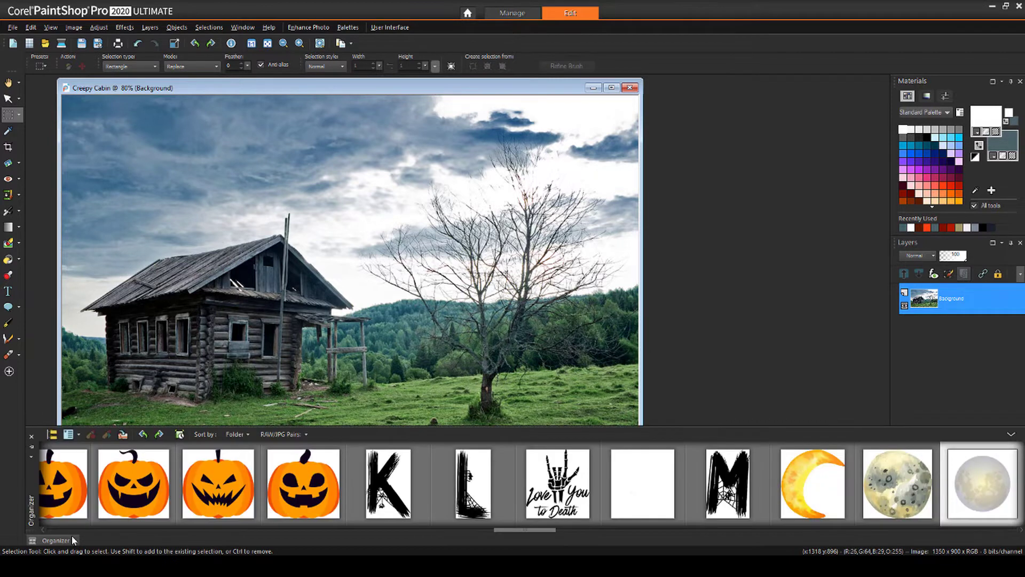
{"action": "left_click", "coordinate": [31, 446]}
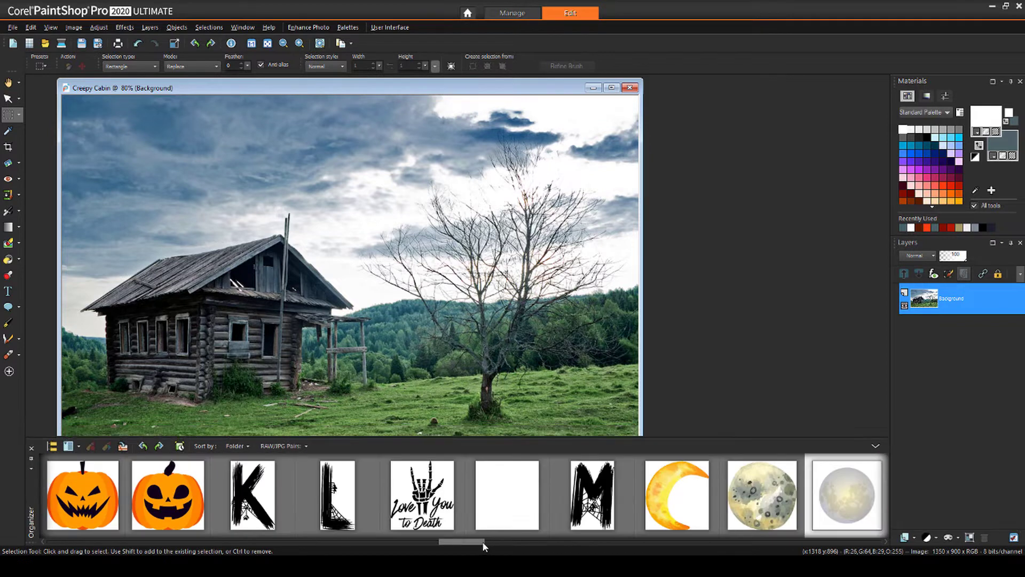
{"action": "left_click_drag", "start_coordinate": [483, 546], "coordinate": [321, 543]}
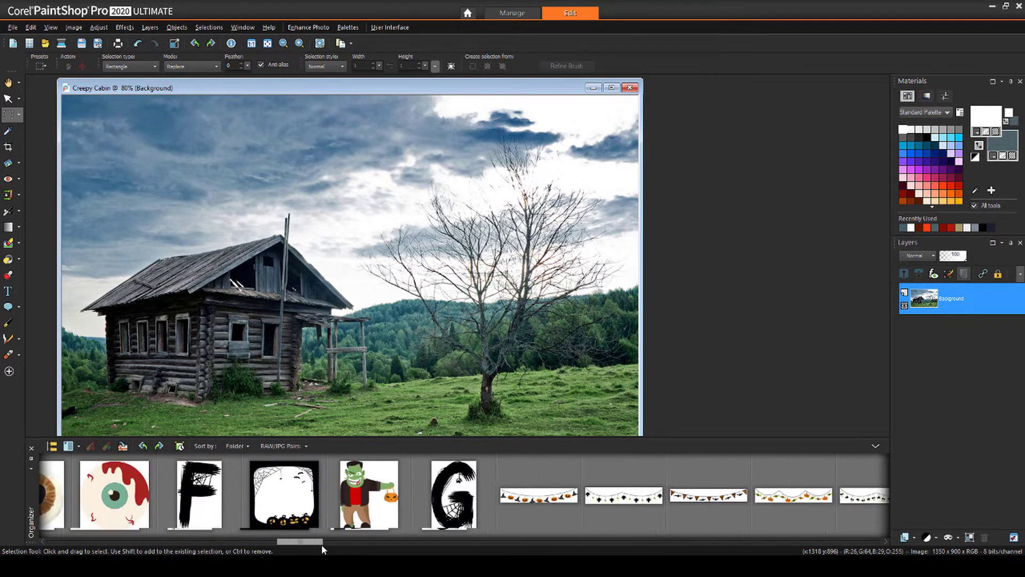
{"action": "left_click", "coordinate": [31, 458]}
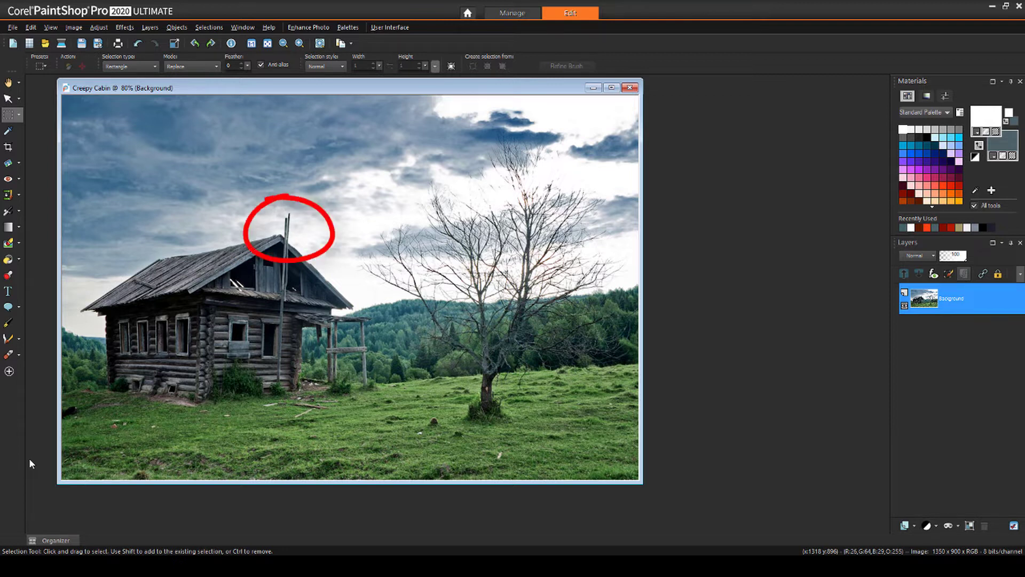
Clone nearby sky over the poles rising above the cabin's roof peak, using a brush size of 44
{"action": "left_click", "coordinate": [18, 198]}
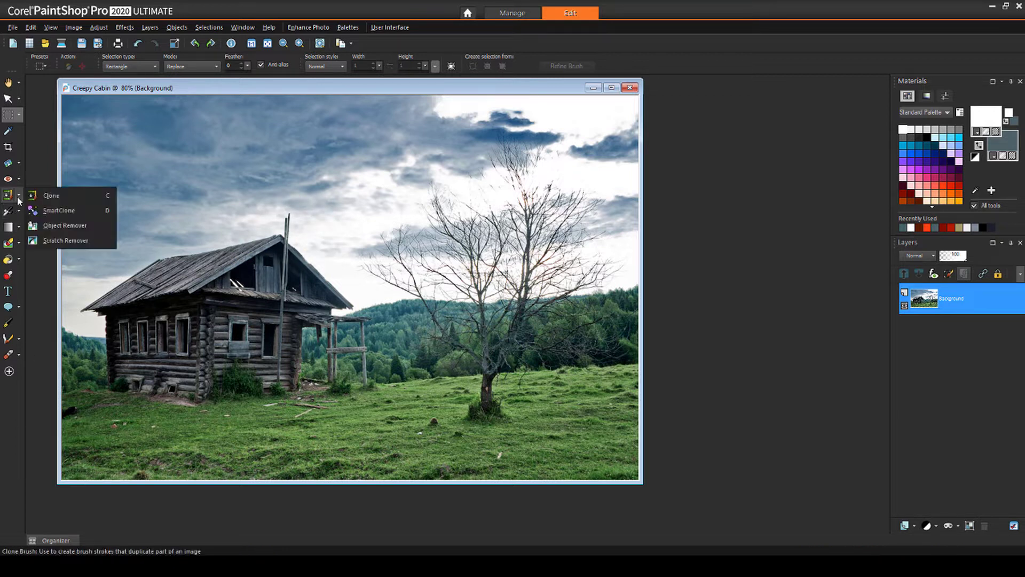
{"action": "left_click", "coordinate": [61, 196]}
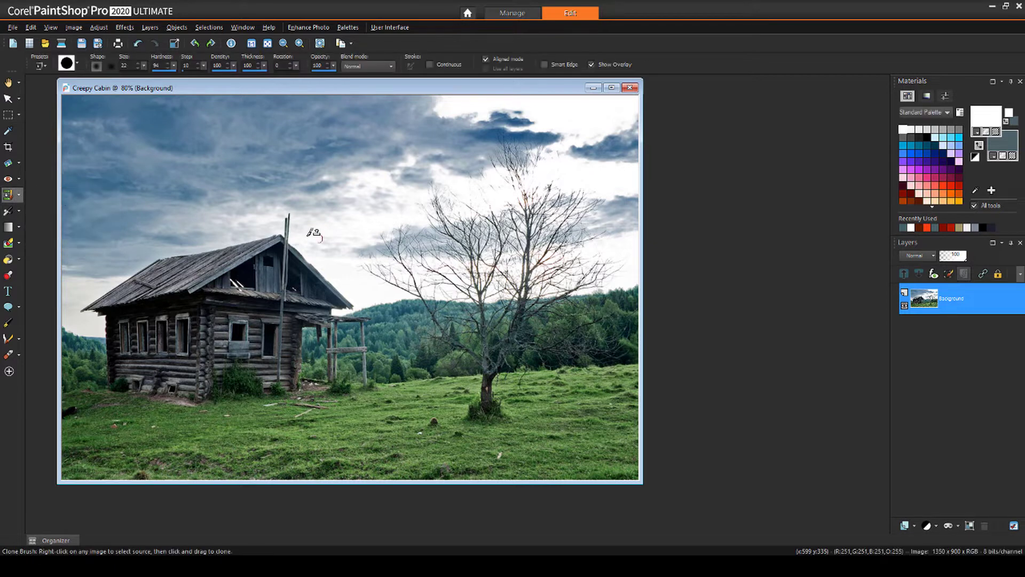
{"action": "scroll", "coordinate": [315, 234], "scroll_direction": "up", "scroll_amount": 6}
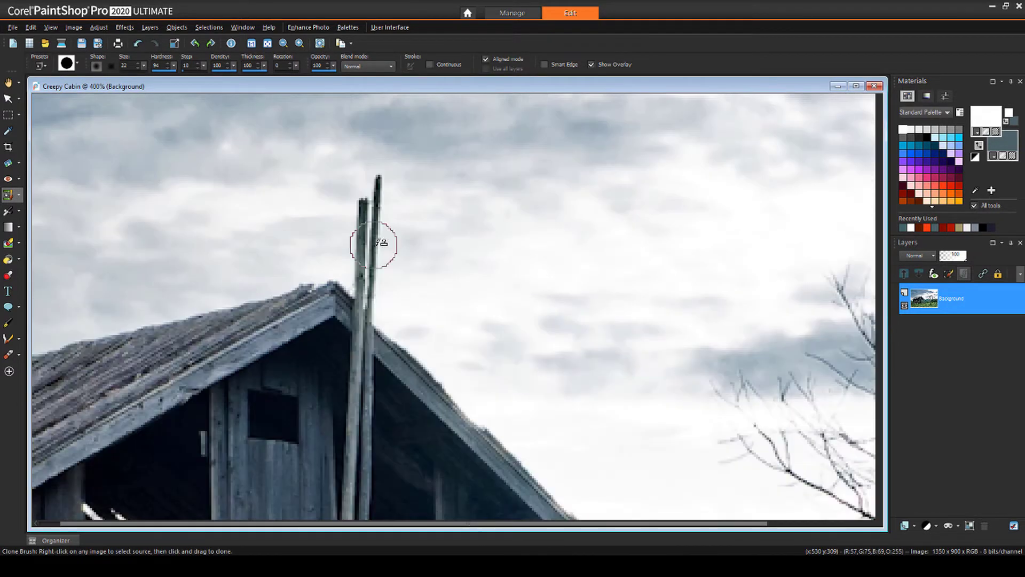
{"action": "left_click_drag", "start_coordinate": [421, 249], "coordinate": [425, 256], "text": "alt"}
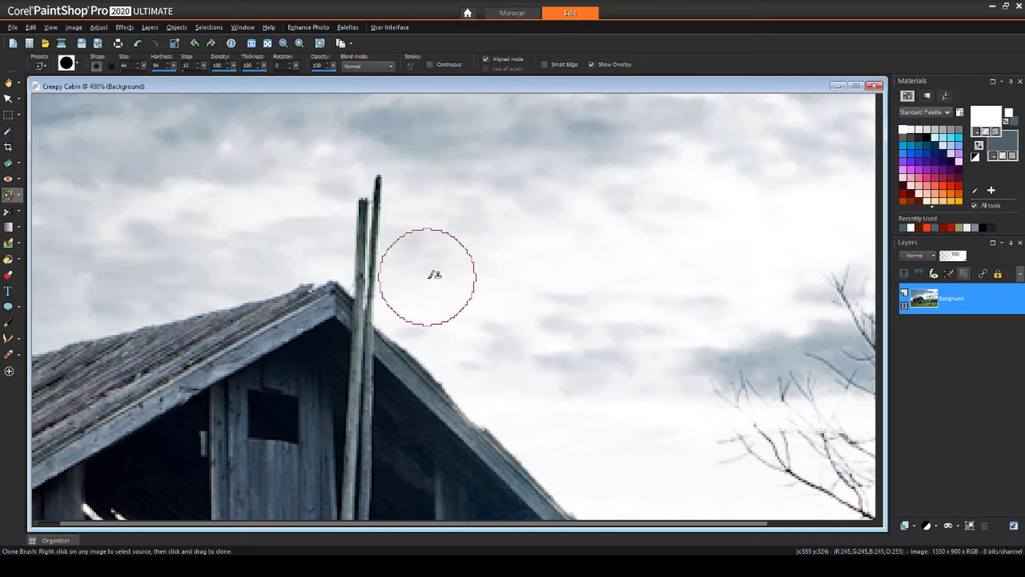
{"action": "right_click", "coordinate": [427, 277]}
{"action": "mouse_move", "coordinate": [394, 258]}
{"action": "left_mouse_down"}
{"action": "mouse_move", "coordinate": [380, 221]}
{"action": "mouse_move", "coordinate": [435, 291]}
{"action": "mouse_move", "coordinate": [386, 247]}
{"action": "mouse_move", "coordinate": [413, 371]}
{"action": "mouse_move", "coordinate": [354, 314]}
{"action": "left_mouse_up"}
Clone the dark gable interior over the upper part of the poles beneath the roof peak, using a brush size of 13
{"action": "right_click", "coordinate": [413, 373]}
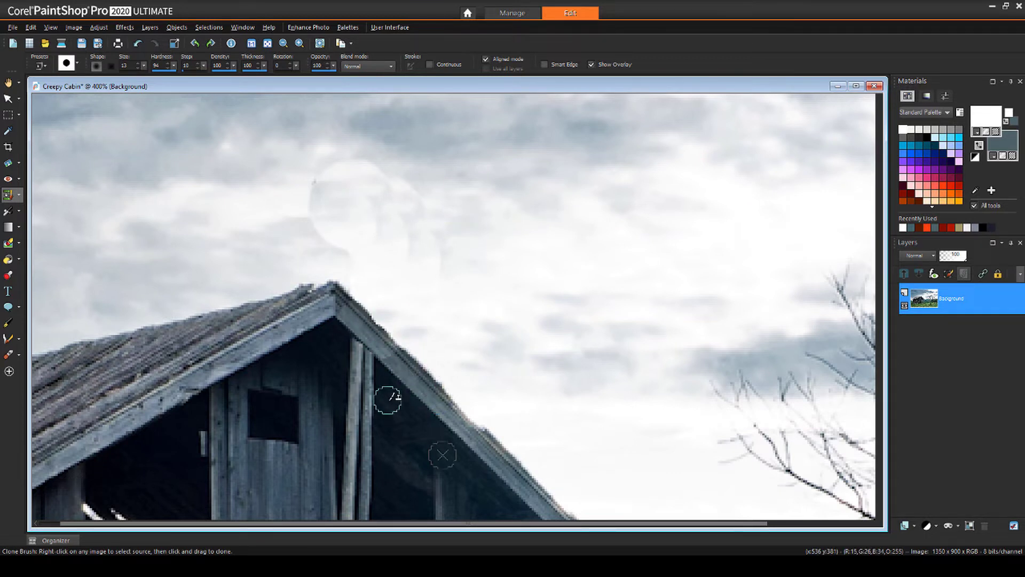
{"action": "right_click", "coordinate": [391, 404]}
{"action": "mouse_move", "coordinate": [354, 381]}
{"action": "left_mouse_down"}
{"action": "mouse_move", "coordinate": [356, 357]}
{"action": "mouse_move", "coordinate": [364, 362]}
{"action": "left_mouse_up"}
{"action": "right_click", "coordinate": [401, 397]}
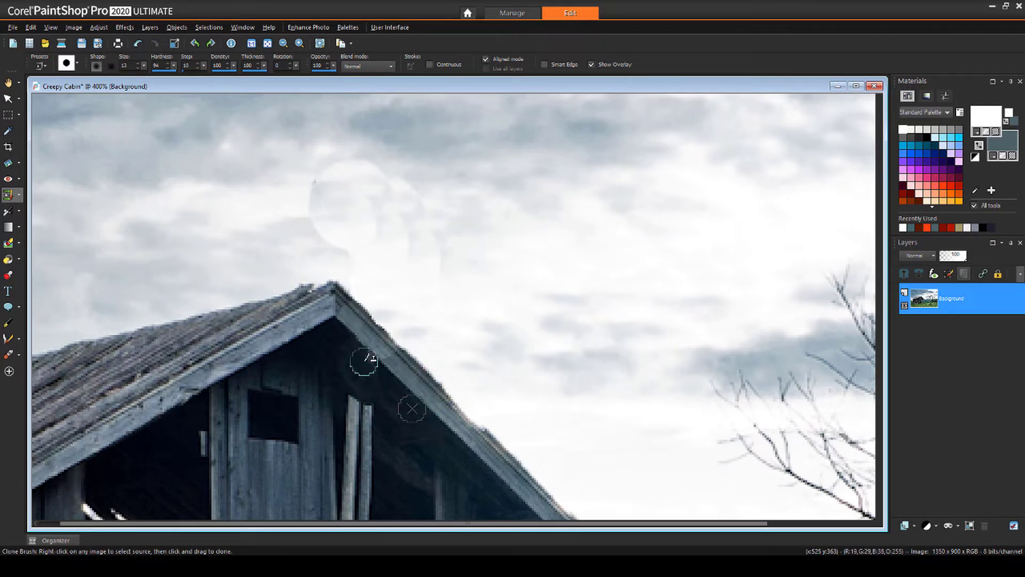
{"action": "right_click", "coordinate": [398, 413]}
{"action": "left_click_drag", "start_coordinate": [355, 405], "coordinate": [366, 406]}
{"action": "scroll", "coordinate": [422, 241], "scroll_direction": "down", "scroll_amount": 7}
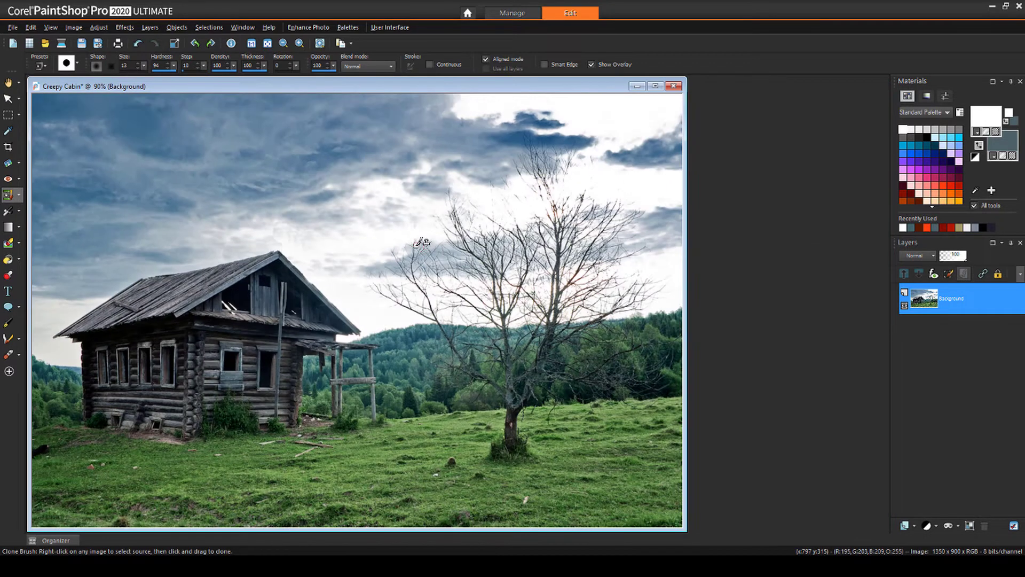
{"action": "scroll", "coordinate": [415, 246], "scroll_direction": "down", "scroll_amount": 1}
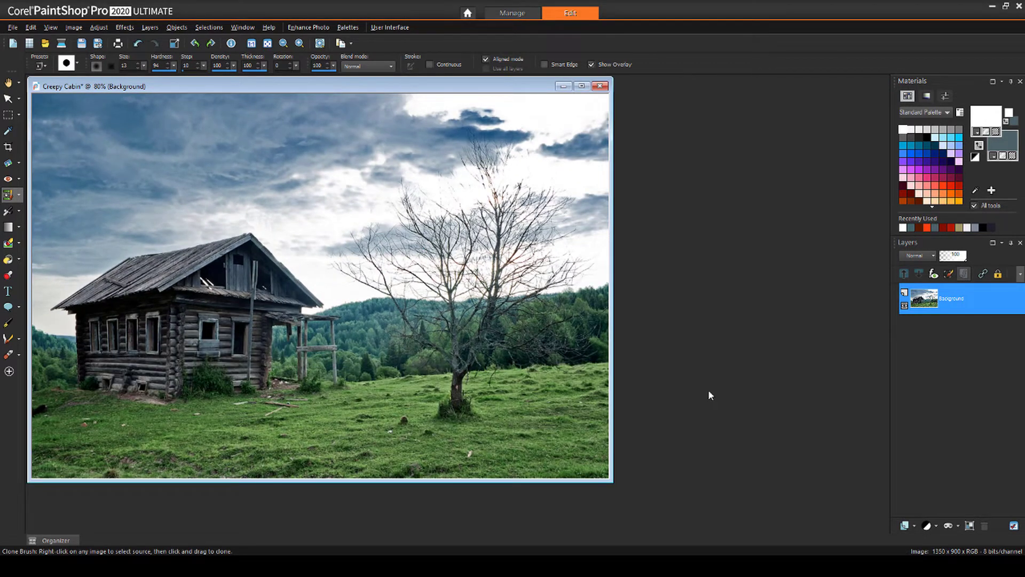
Apply Local Tone Mapping to the cabin photo with strength 18 and block size 21
{"action": "left_click", "coordinate": [309, 28]}
{"action": "left_click", "coordinate": [373, 106]}
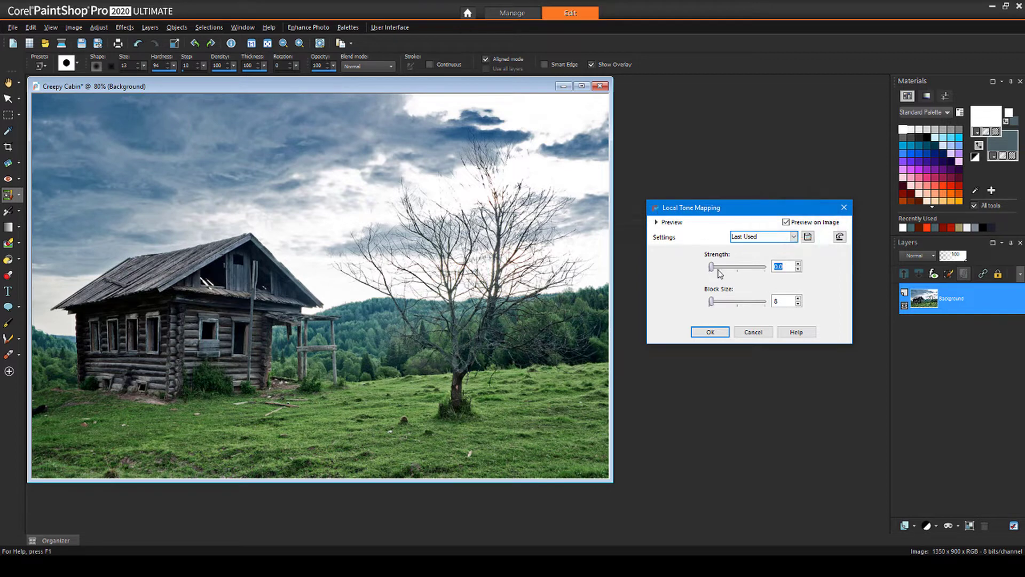
{"action": "left_click_drag", "start_coordinate": [712, 269], "coordinate": [725, 305]}
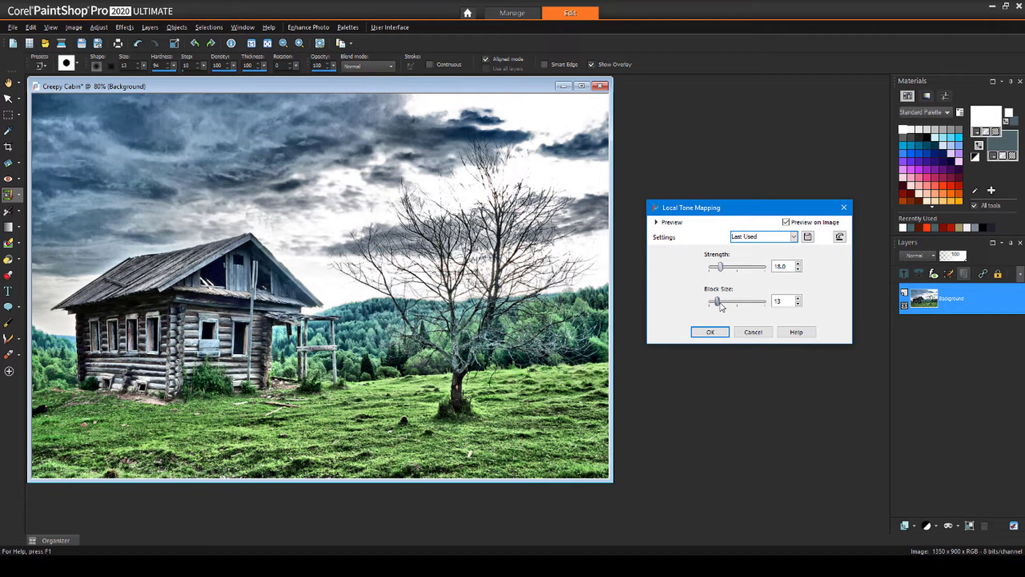
{"action": "left_click", "coordinate": [715, 332]}
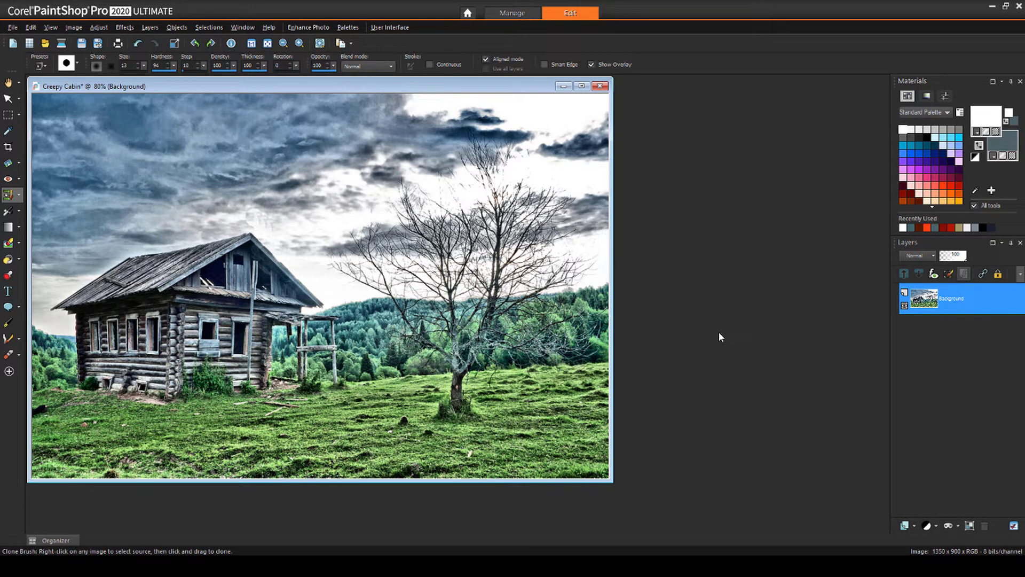
Apply the Time Machine photo effect to the cabin photo using the Daguerreotype style
{"action": "left_click", "coordinate": [124, 28]}
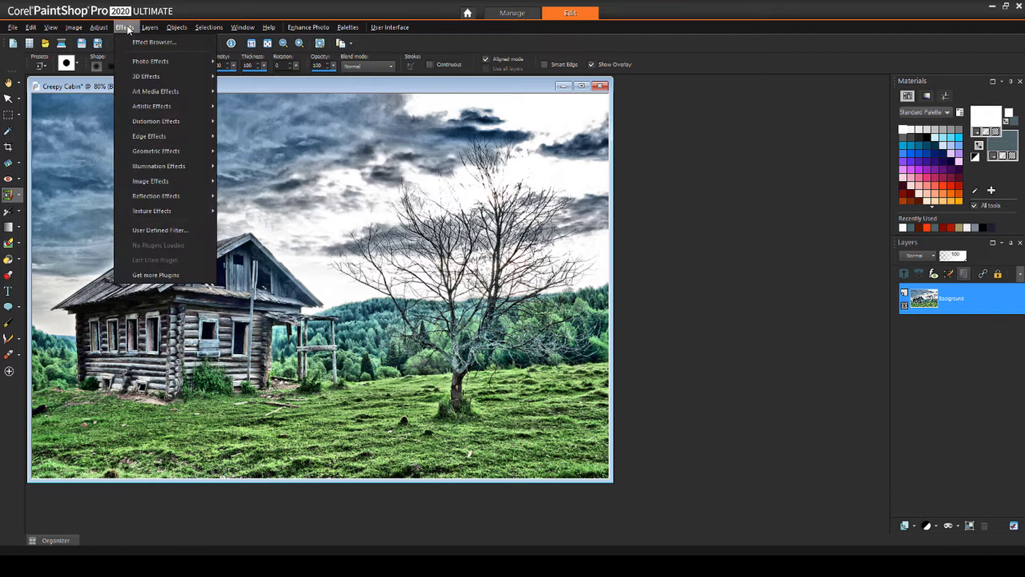
{"action": "mouse_move", "coordinate": [165, 60]}
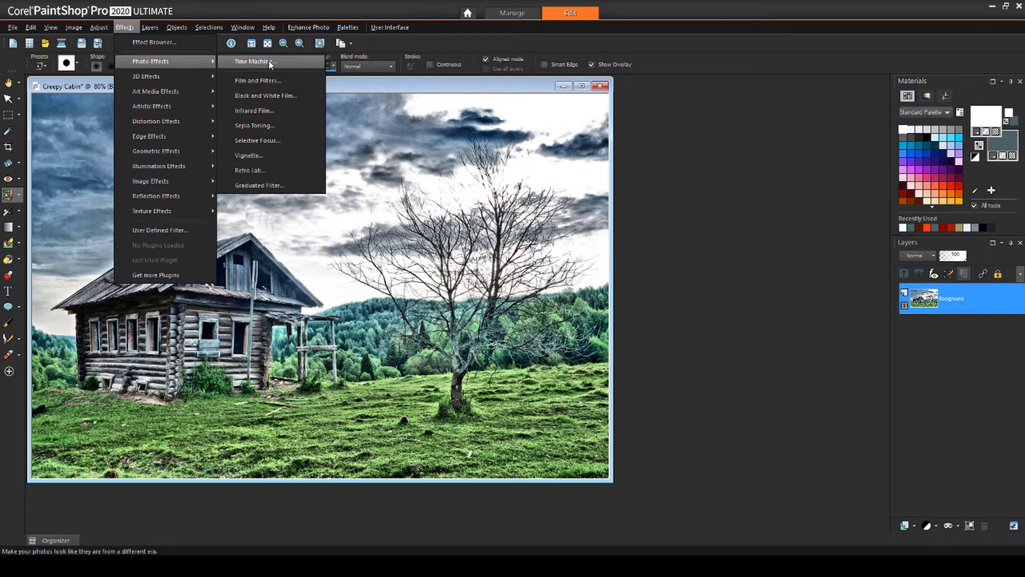
{"action": "left_click", "coordinate": [232, 64]}
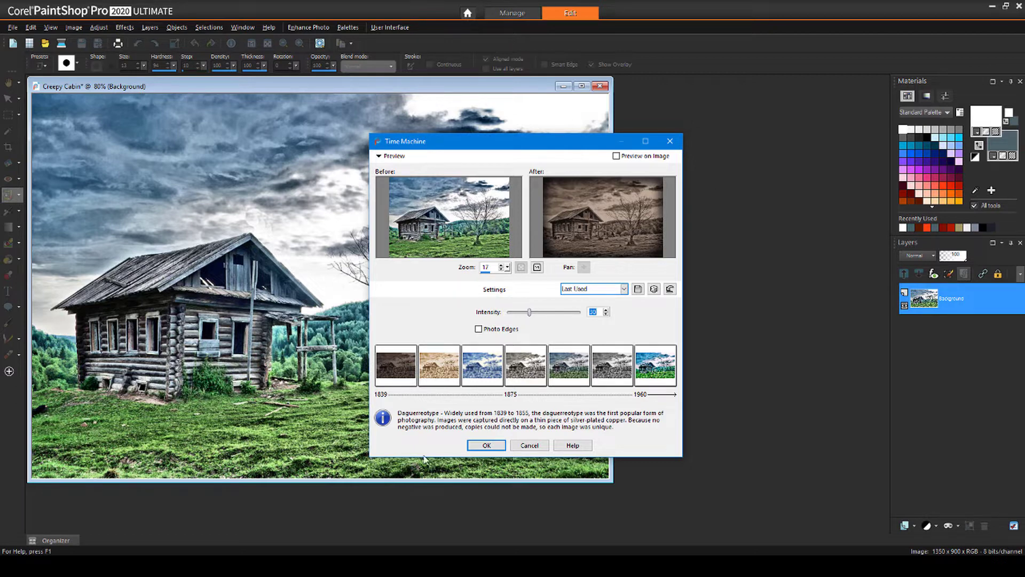
{"action": "left_click", "coordinate": [394, 364]}
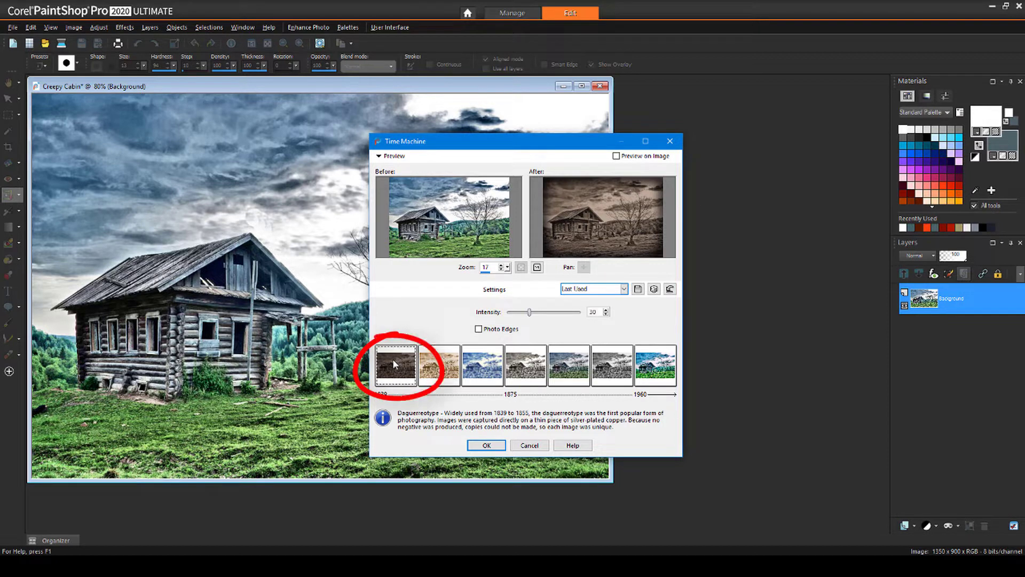
{"action": "left_click", "coordinate": [484, 447]}
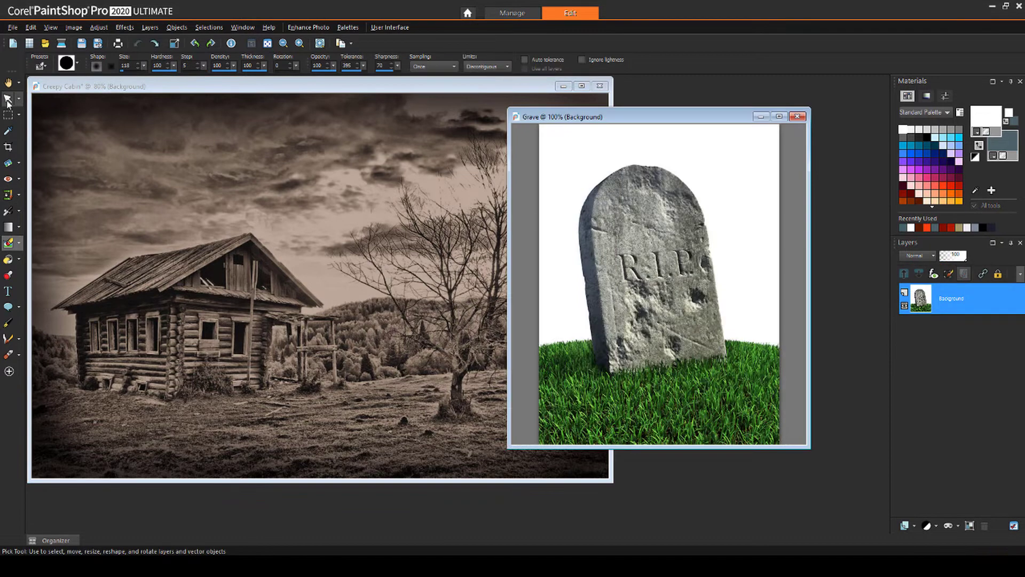
Erase the white background and grass around the gravestone with the Background Eraser, ending with size 90 and tolerance 32
{"action": "left_click", "coordinate": [8, 98]}
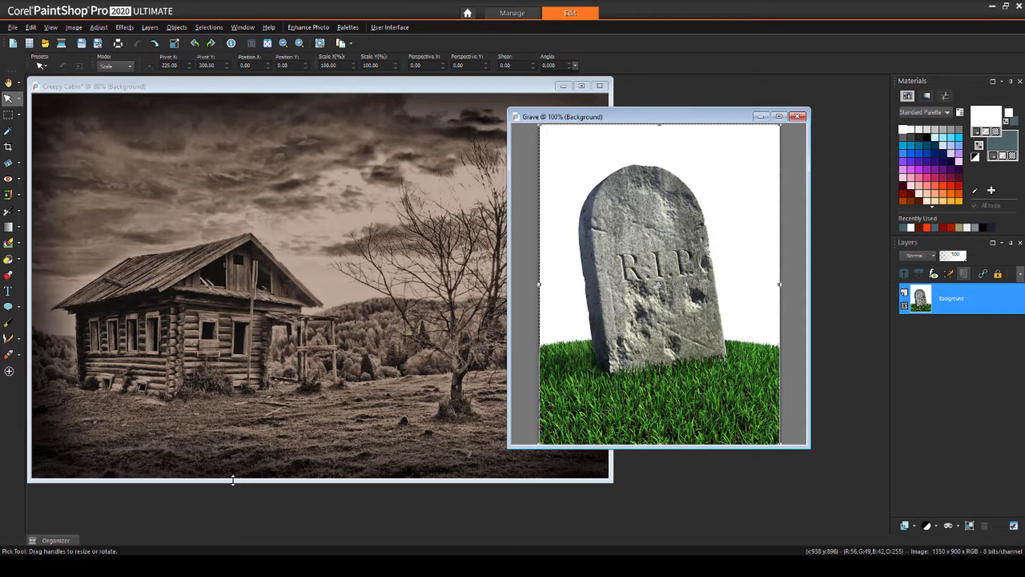
{"action": "left_click", "coordinate": [20, 245]}
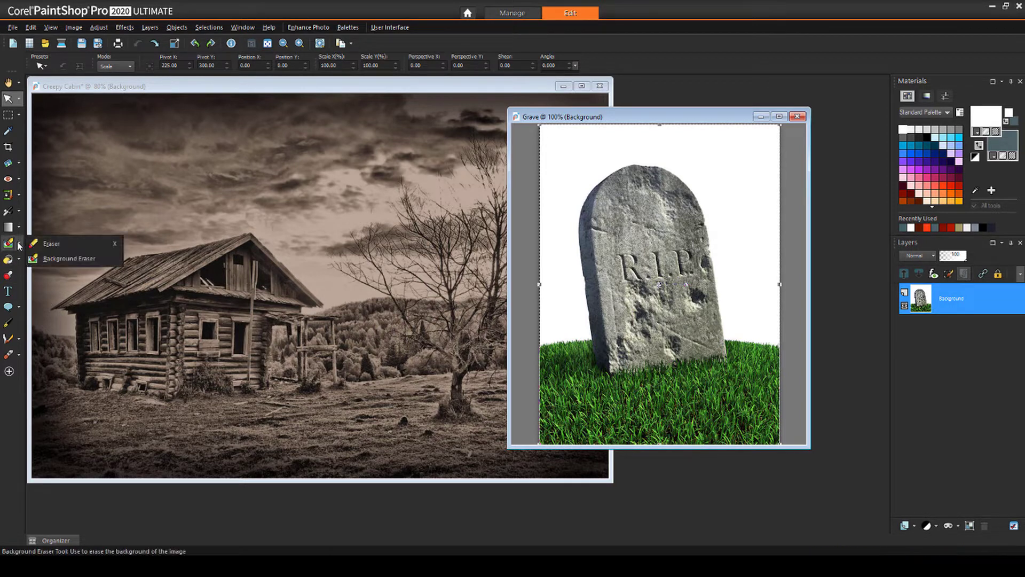
{"action": "left_click", "coordinate": [59, 256]}
{"action": "mouse_move", "coordinate": [563, 126]}
{"action": "left_mouse_down"}
{"action": "mouse_move", "coordinate": [694, 149]}
{"action": "mouse_move", "coordinate": [766, 206]}
{"action": "mouse_move", "coordinate": [758, 342]}
{"action": "left_mouse_up"}
{"action": "mouse_move", "coordinate": [560, 178]}
{"action": "left_mouse_down"}
{"action": "mouse_move", "coordinate": [543, 258]}
{"action": "mouse_move", "coordinate": [555, 407]}
{"action": "mouse_move", "coordinate": [715, 409]}
{"action": "mouse_move", "coordinate": [772, 385]}
{"action": "mouse_move", "coordinate": [704, 405]}
{"action": "mouse_move", "coordinate": [561, 421]}
{"action": "mouse_move", "coordinate": [763, 416]}
{"action": "mouse_move", "coordinate": [557, 414]}
{"action": "mouse_move", "coordinate": [561, 349]}
{"action": "left_mouse_up"}
{"action": "left_click", "coordinate": [344, 70]}
{"action": "left_click", "coordinate": [587, 182]}
{"action": "mouse_move", "coordinate": [587, 182]}
{"action": "left_mouse_down"}
{"action": "mouse_move", "coordinate": [738, 321]}
{"action": "mouse_move", "coordinate": [573, 246]}
{"action": "mouse_move", "coordinate": [579, 304]}
{"action": "left_mouse_up"}
{"action": "mouse_move", "coordinate": [724, 382]}
{"action": "left_mouse_down", "text": "alt"}
{"action": "mouse_move", "coordinate": [720, 367]}
{"action": "mouse_move", "coordinate": [651, 382]}
{"action": "mouse_move", "coordinate": [678, 374]}
{"action": "mouse_move", "coordinate": [581, 369]}
{"action": "mouse_move", "coordinate": [738, 335]}
{"action": "mouse_move", "coordinate": [727, 357]}
{"action": "mouse_move", "coordinate": [667, 373]}
{"action": "mouse_move", "coordinate": [729, 365]}
{"action": "mouse_move", "coordinate": [704, 372]}
{"action": "mouse_move", "coordinate": [684, 374]}
{"action": "mouse_move", "coordinate": [731, 347]}
{"action": "mouse_move", "coordinate": [667, 374]}
{"action": "mouse_move", "coordinate": [597, 380]}
{"action": "mouse_move", "coordinate": [712, 369]}
{"action": "mouse_move", "coordinate": [741, 353]}
{"action": "mouse_move", "coordinate": [739, 339]}
{"action": "left_mouse_up", "text": "alt"}
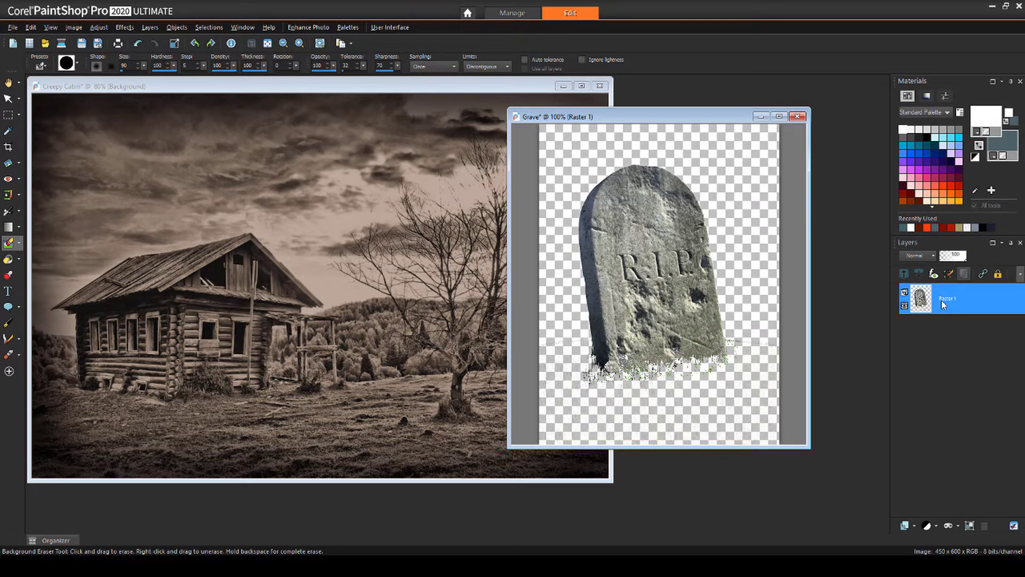
Paste the gravestone into the Creepy Cabin image as a new layer, scale it to about 49% and stand it between cabin and tree
{"action": "left_click", "coordinate": [346, 293]}
{"action": "key", "text": "ctrl+v"}
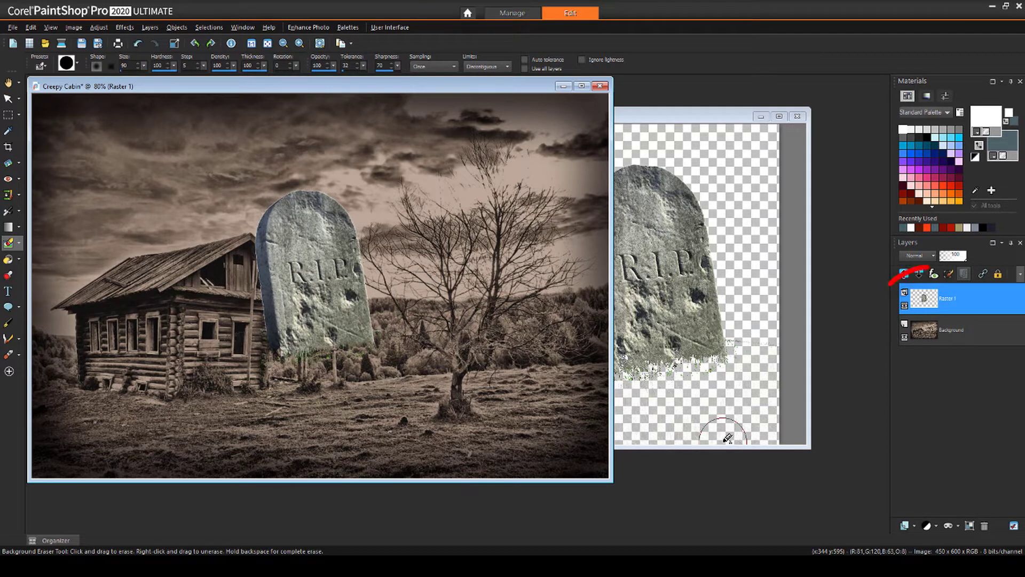
{"action": "left_click", "coordinate": [8, 98]}
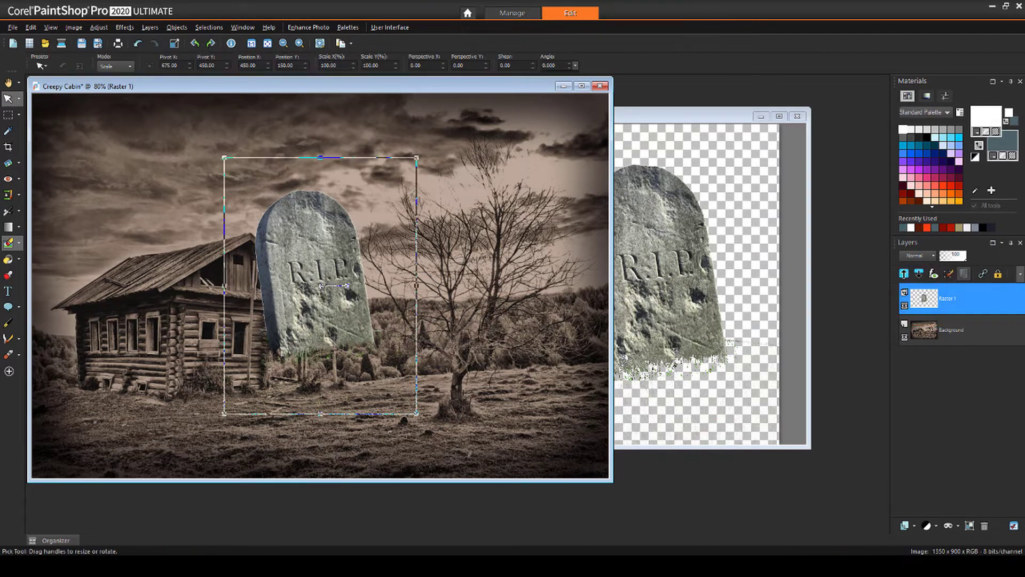
{"action": "left_click_drag", "start_coordinate": [224, 156], "coordinate": [335, 305]}
{"action": "left_click_drag", "start_coordinate": [378, 362], "coordinate": [386, 395]}
{"action": "left_click_drag", "start_coordinate": [425, 339], "coordinate": [437, 321]}
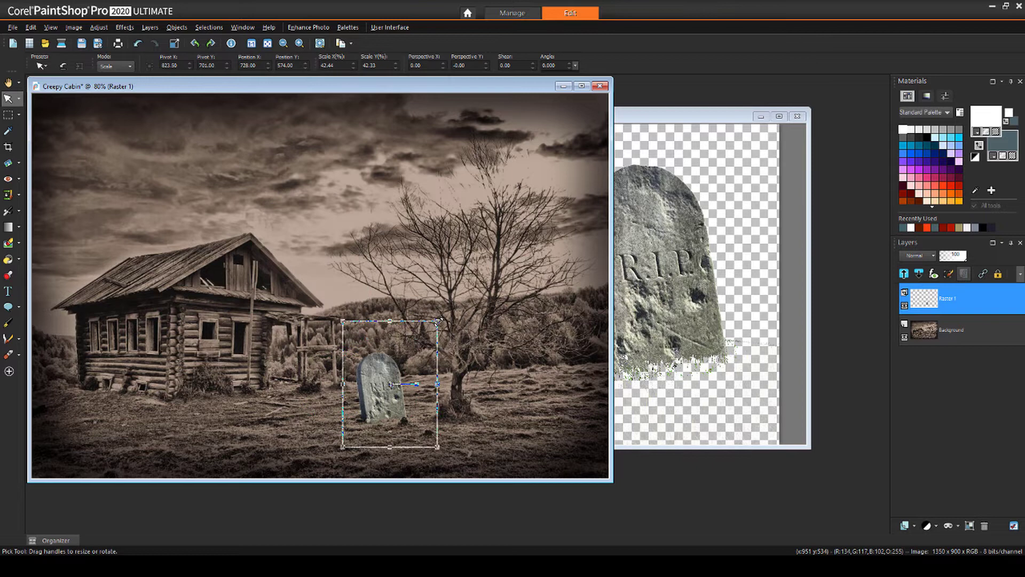
{"action": "left_click_drag", "start_coordinate": [417, 385], "coordinate": [402, 394]}
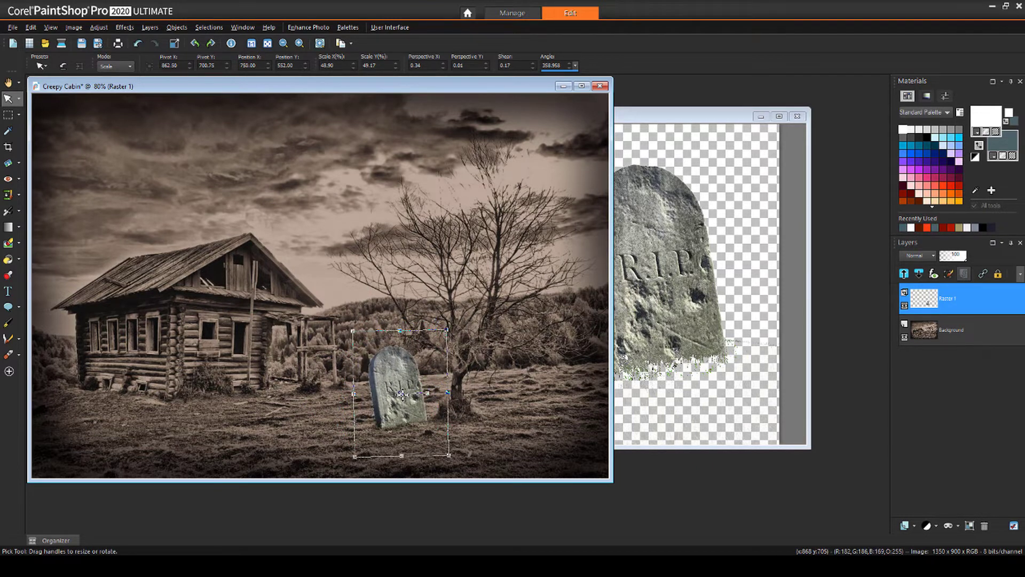
Paste a second copy of the gravestone, shrink and tilt it slightly, and place it on the far side of the tree trunk
{"action": "key", "text": "ctrl+c"}
{"action": "key", "text": "ctrl+e"}
{"action": "left_click", "coordinate": [500, 400]}
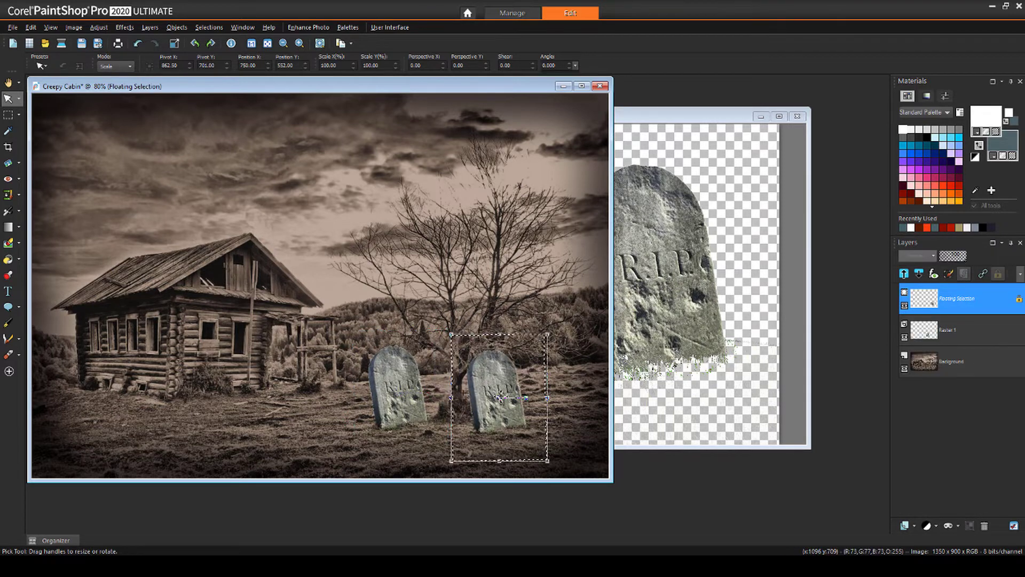
{"action": "left_click_drag", "start_coordinate": [539, 340], "coordinate": [551, 337]}
{"action": "left_click_drag", "start_coordinate": [545, 444], "coordinate": [543, 436]}
{"action": "left_click_drag", "start_coordinate": [530, 384], "coordinate": [528, 392]}
Paste a third copy of the gravestone, enlarge it to about 119%, rotate it slightly and place it in front between the other two
{"action": "key", "text": "ctrl+c"}
{"action": "key", "text": "ctrl+e"}
{"action": "left_click", "coordinate": [458, 422]}
{"action": "left_click_drag", "start_coordinate": [485, 423], "coordinate": [483, 416]}
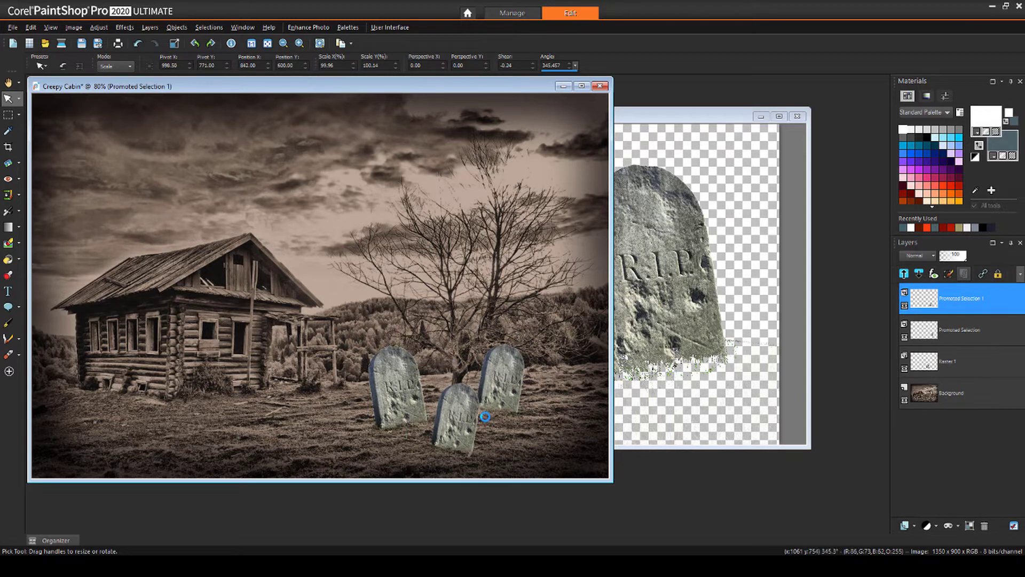
{"action": "mouse_move", "coordinate": [494, 350]}
{"action": "left_mouse_down"}
{"action": "mouse_move", "coordinate": [504, 327]}
{"action": "mouse_move", "coordinate": [507, 335]}
{"action": "left_mouse_up"}
{"action": "left_click_drag", "start_coordinate": [493, 410], "coordinate": [484, 408]}
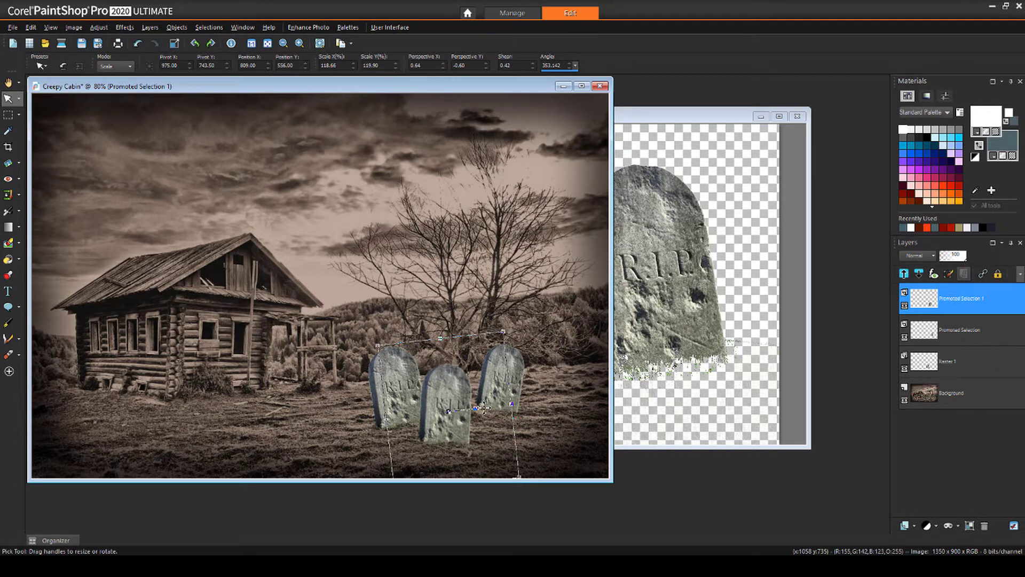
Merge the three gravestone layers into a single layer, leaving the background separate
{"action": "left_click", "coordinate": [959, 329], "text": "ctrl"}
{"action": "left_click", "coordinate": [961, 361], "text": "ctrl"}
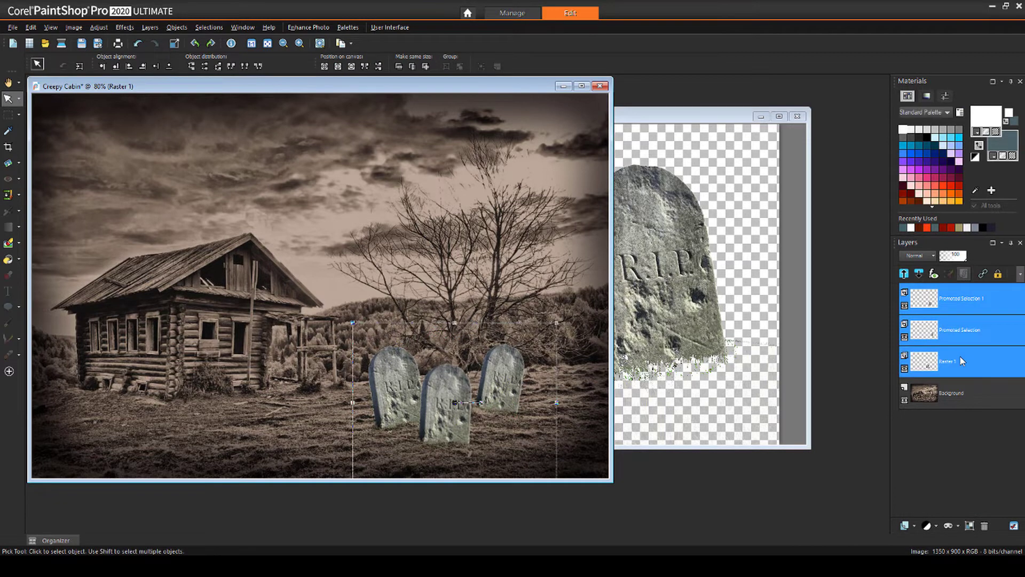
{"action": "right_click", "coordinate": [949, 327]}
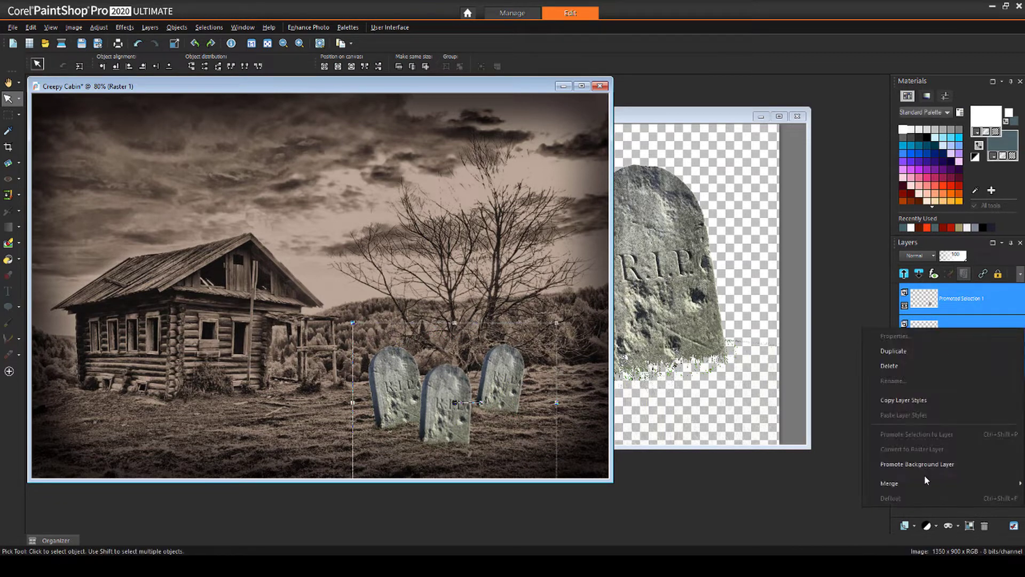
{"action": "mouse_move", "coordinate": [925, 481]}
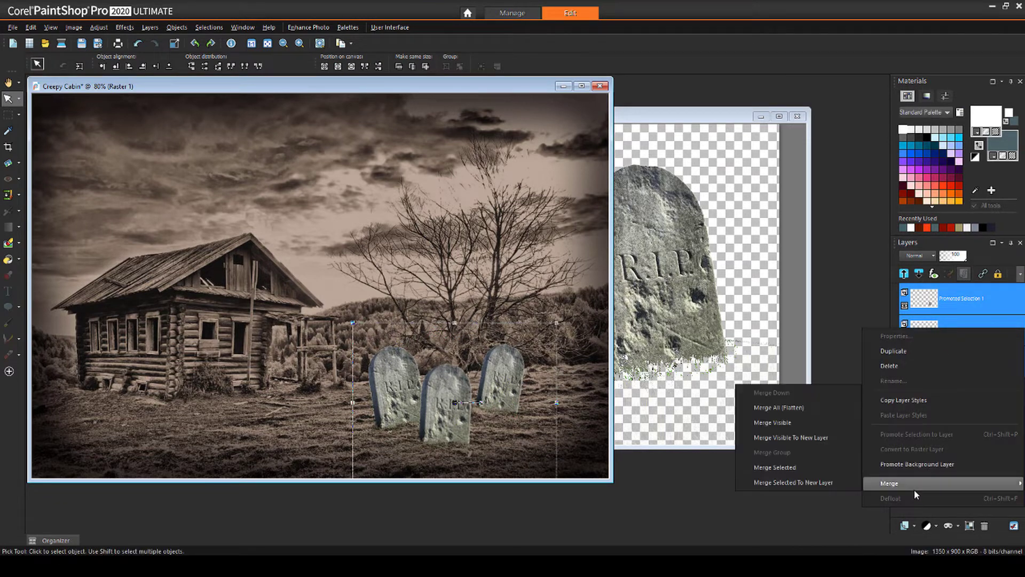
{"action": "left_click", "coordinate": [802, 463]}
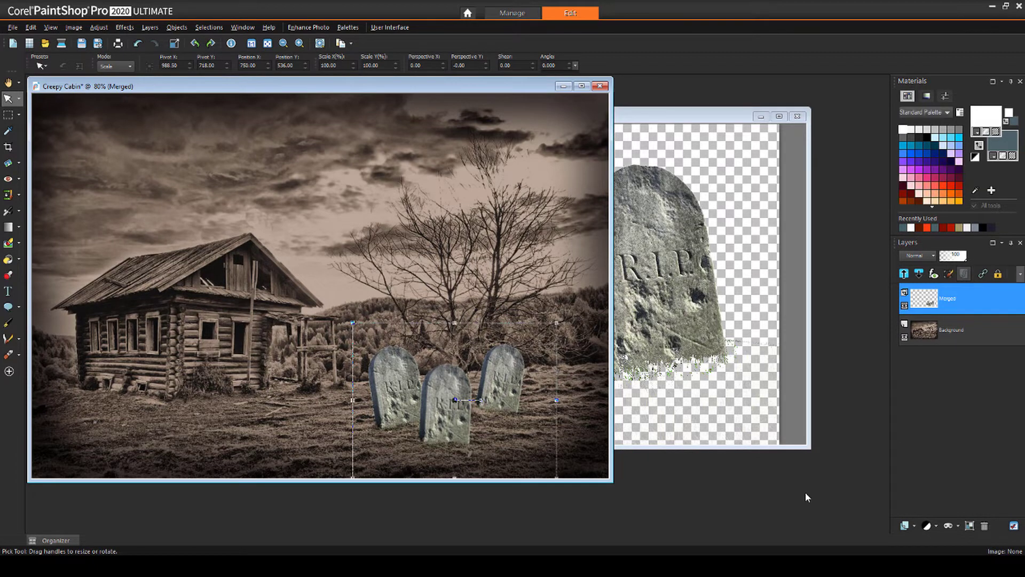
Rename the merged gravestone layer as Graves
{"action": "left_click", "coordinate": [946, 302]}
{"action": "type", "text": "Gra"}
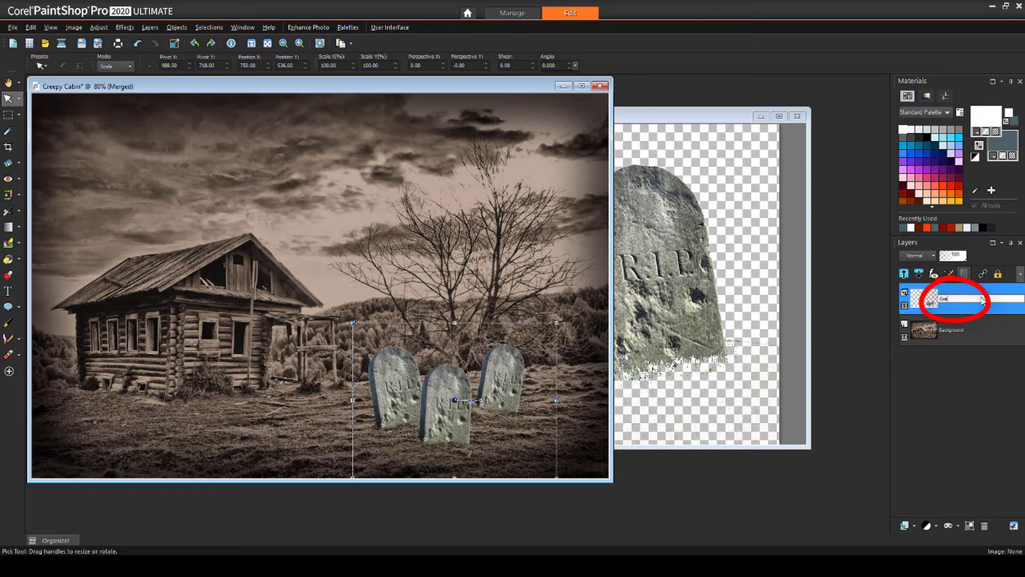
{"action": "type", "text": "ves"}
{"action": "key", "text": "Return"}
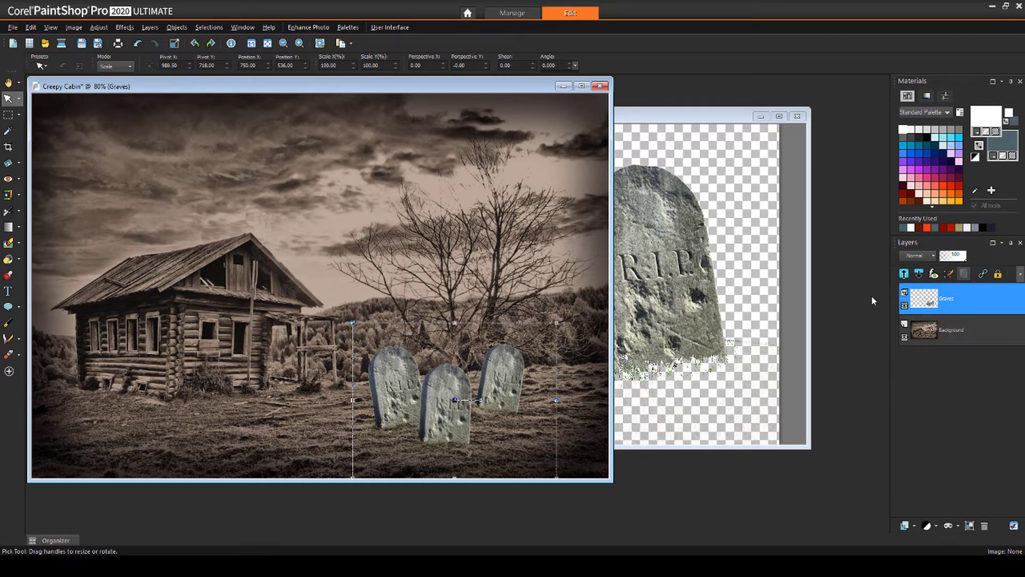
Apply the Time Machine photo effect to the Graves layer so the stones match the aged cabin photo
{"action": "left_click", "coordinate": [125, 27]}
{"action": "mouse_move", "coordinate": [171, 61]}
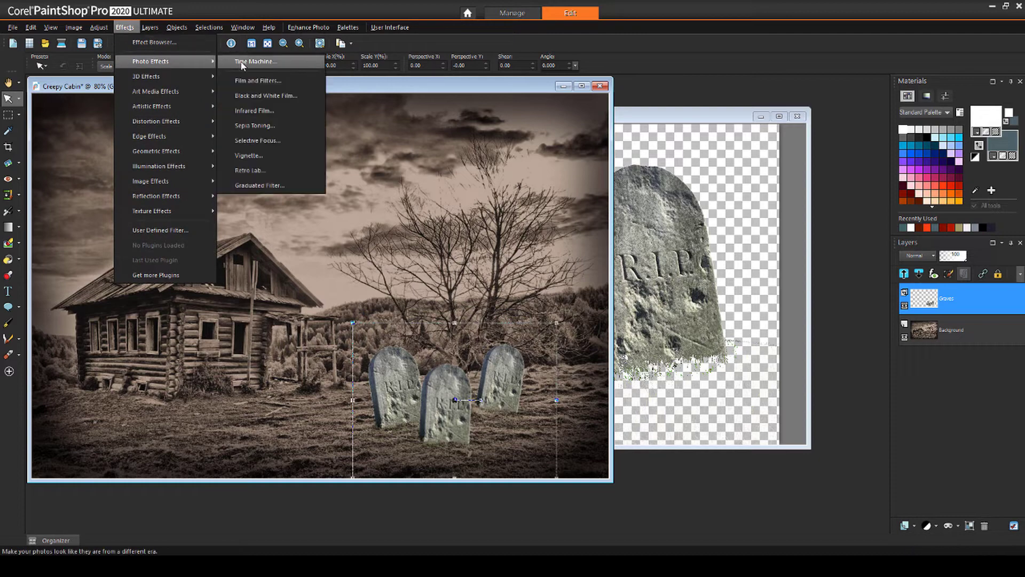
{"action": "left_click", "coordinate": [243, 63]}
{"action": "left_click", "coordinate": [486, 445]}
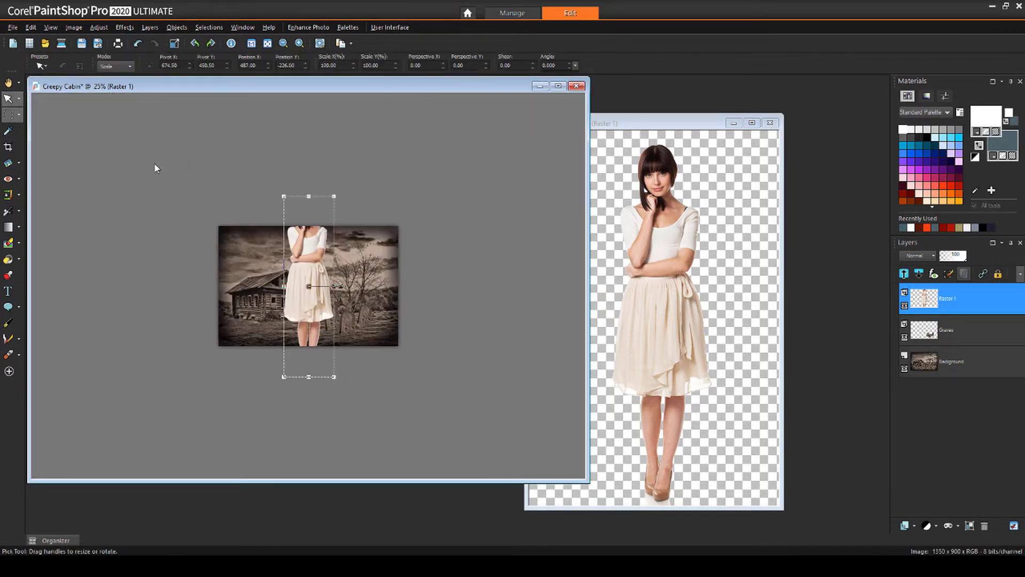
Scale the pasted woman to about 22% and stand her among the gravestones
{"action": "left_click_drag", "start_coordinate": [284, 196], "coordinate": [313, 355]}
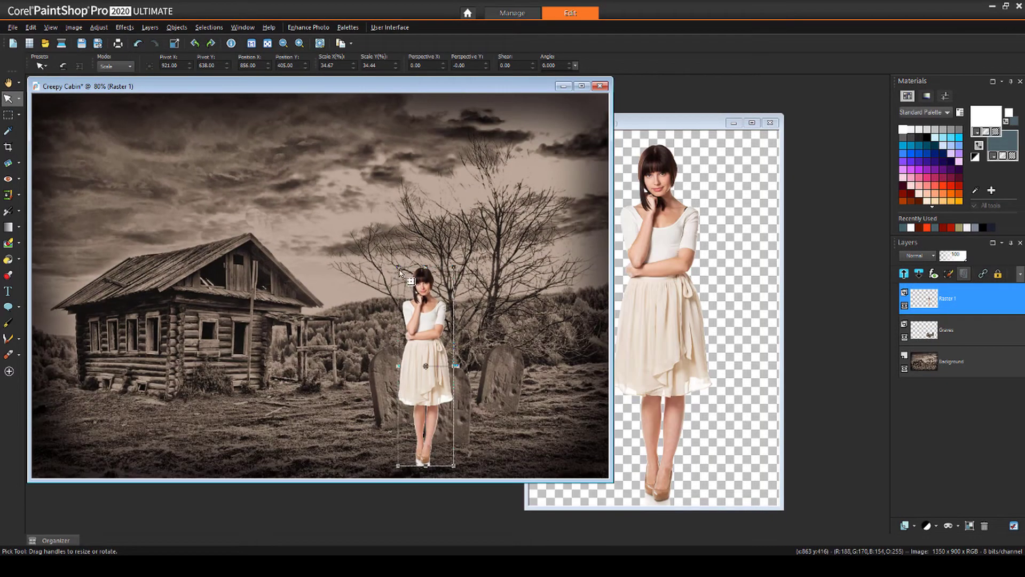
{"action": "left_click_drag", "start_coordinate": [454, 266], "coordinate": [448, 307]}
Rename the woman's layer as Ghost and lower its opacity to make her partly transparent
{"action": "left_click", "coordinate": [948, 302]}
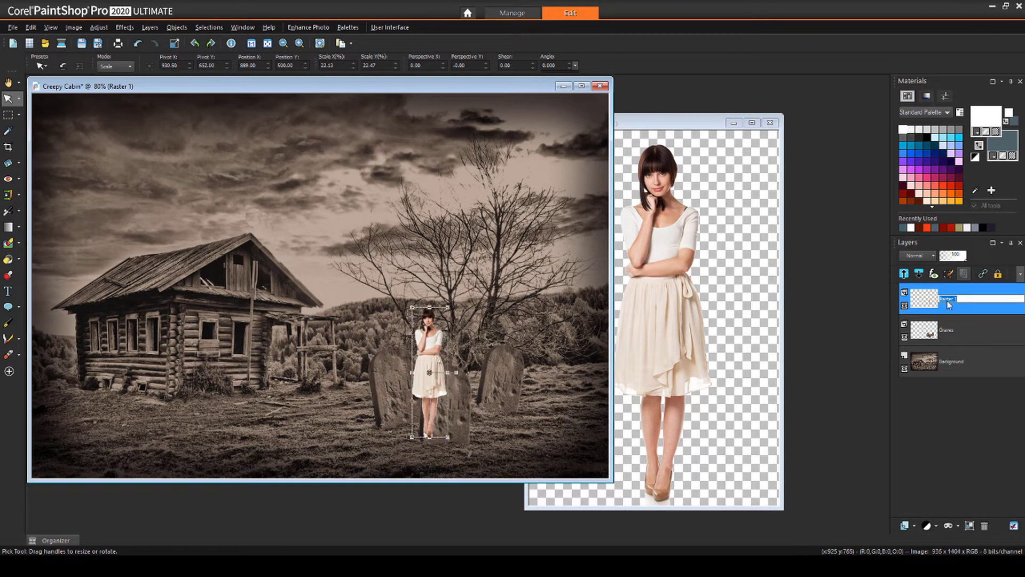
{"action": "type", "text": "Ghost"}
{"action": "key", "text": "Return"}
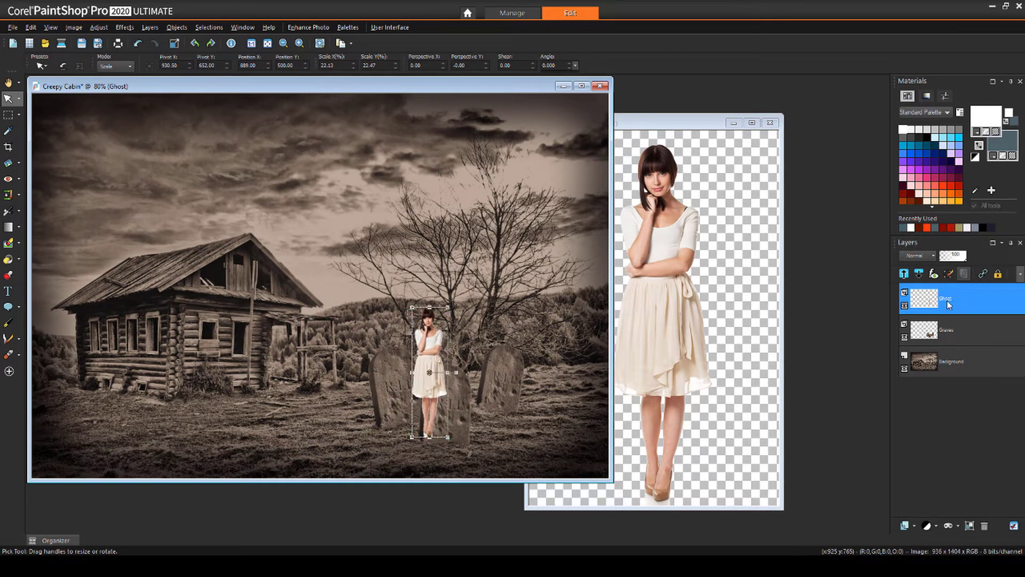
{"action": "left_click", "coordinate": [954, 257]}
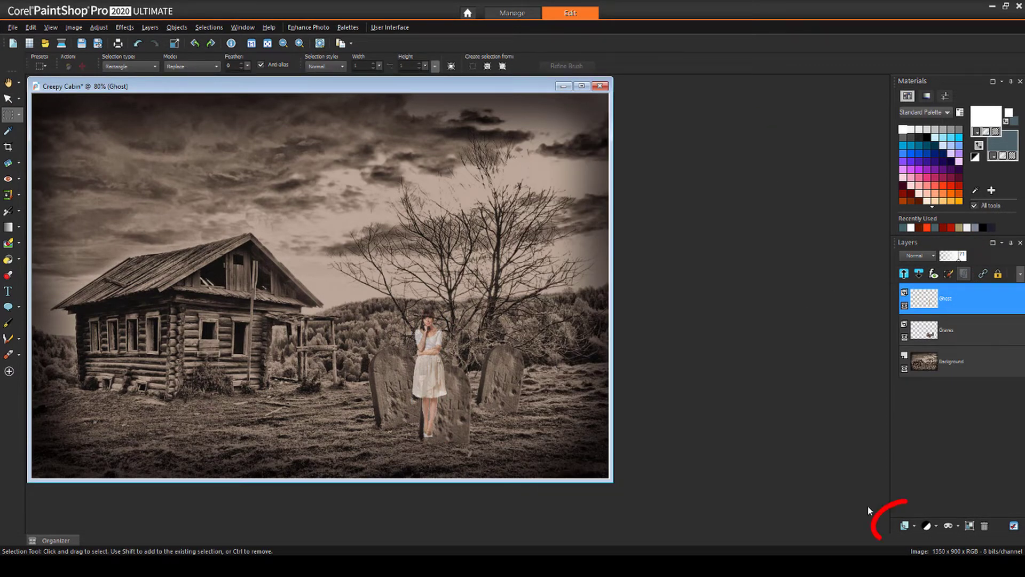
Add a new raster layer named Glow above the Ghost layer
{"action": "left_click", "coordinate": [907, 526]}
{"action": "left_click", "coordinate": [968, 433]}
{"action": "type", "text": "Glow"}
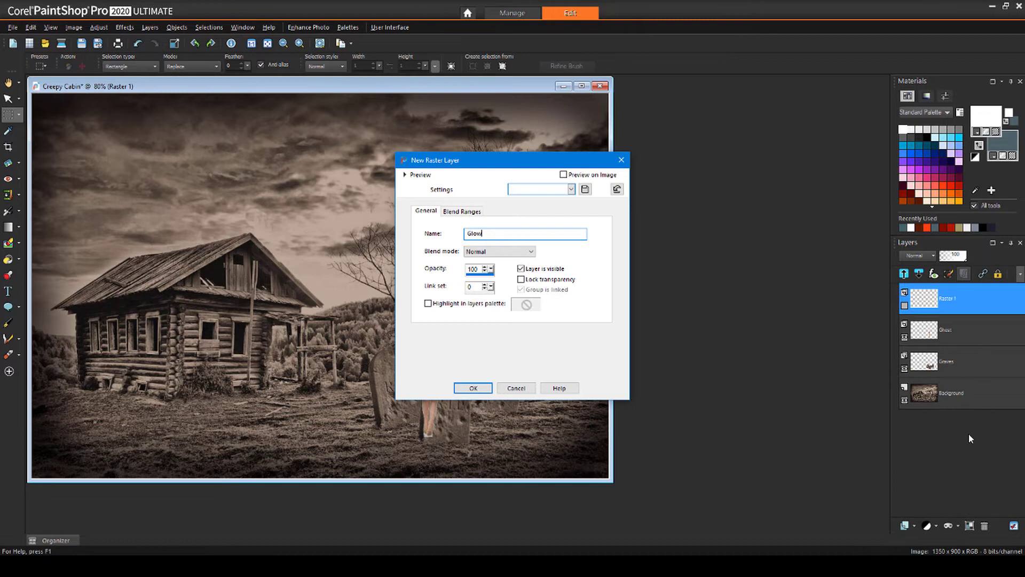
{"action": "left_click", "coordinate": [473, 388]}
Airbrush a soft white glow over and around the ghost on the Glow layer, using brush size 209, hardness 50 and opacity 13
{"action": "key", "text": "ctrl+alt+n"}
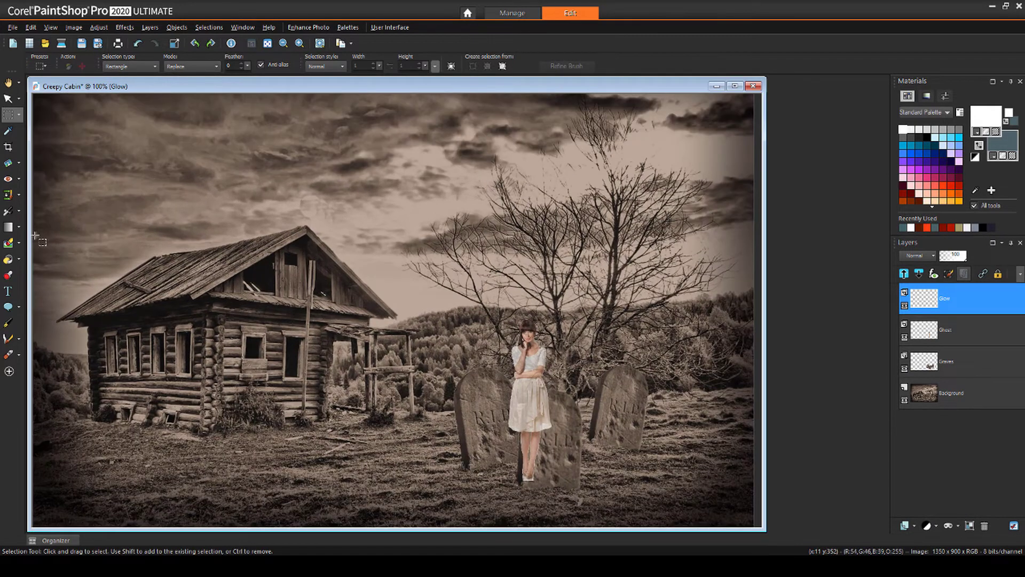
{"action": "left_click", "coordinate": [18, 211]}
{"action": "left_click", "coordinate": [53, 226]}
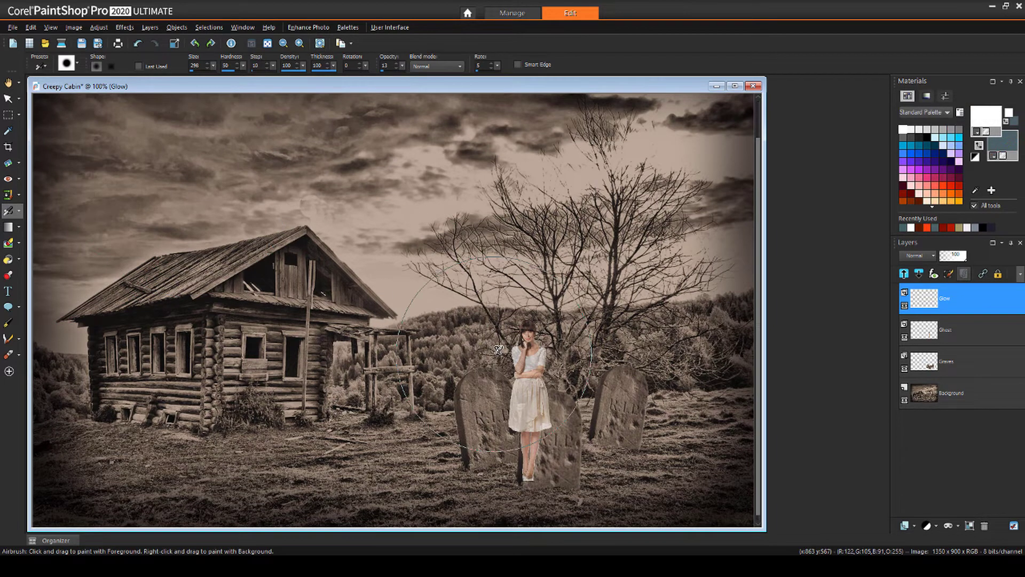
{"action": "mouse_move", "coordinate": [510, 360]}
{"action": "left_mouse_down"}
{"action": "mouse_move", "coordinate": [530, 361]}
{"action": "mouse_move", "coordinate": [518, 384]}
{"action": "mouse_move", "coordinate": [534, 440]}
{"action": "mouse_move", "coordinate": [536, 352]}
{"action": "mouse_move", "coordinate": [516, 408]}
{"action": "mouse_move", "coordinate": [520, 459]}
{"action": "mouse_move", "coordinate": [534, 363]}
{"action": "mouse_move", "coordinate": [470, 369]}
{"action": "left_mouse_up"}
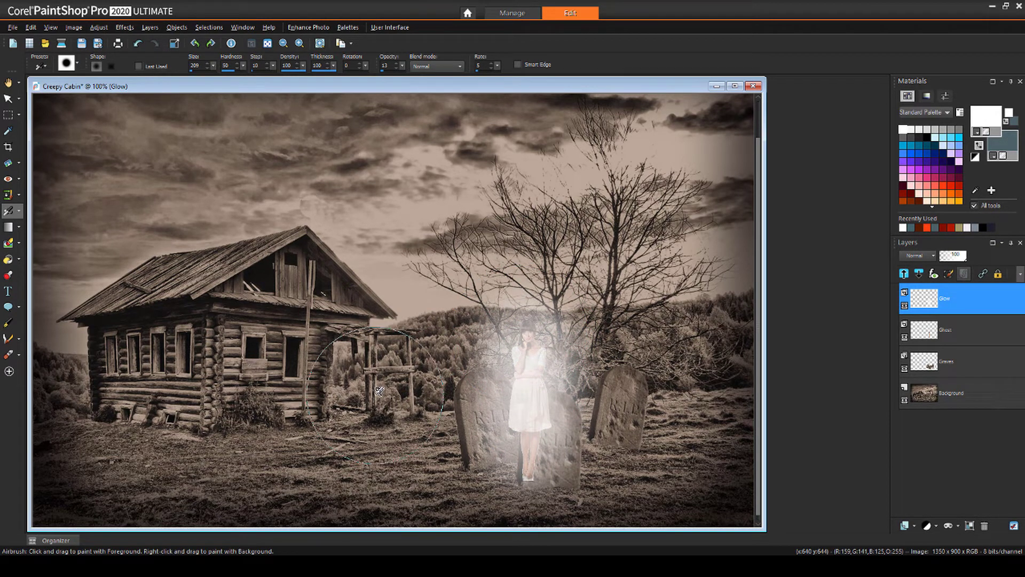
Move the Graves layer to the top of the layer stack, in front of the ghost and glow
{"action": "left_click", "coordinate": [953, 364]}
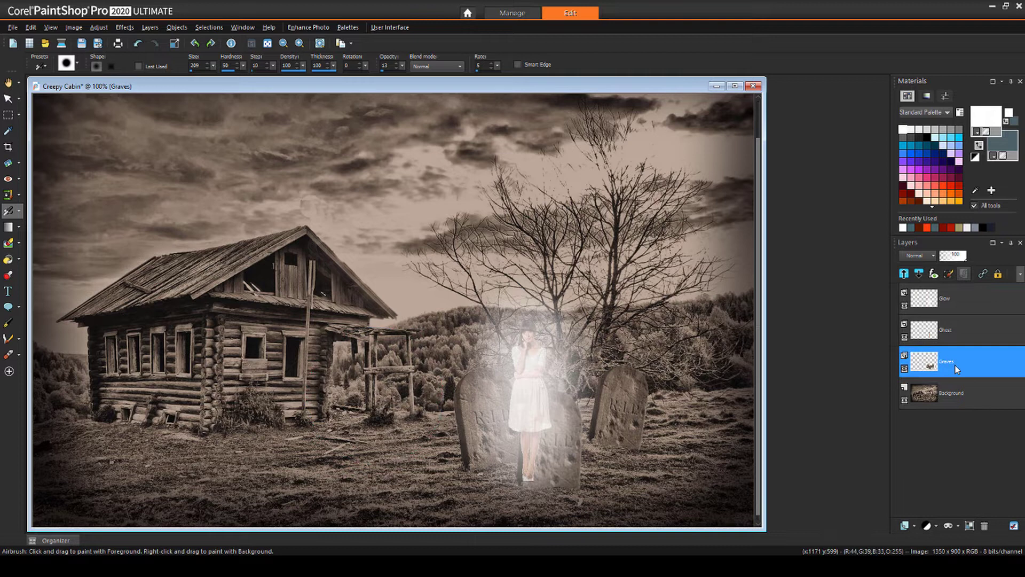
{"action": "left_click_drag", "start_coordinate": [955, 364], "coordinate": [945, 297]}
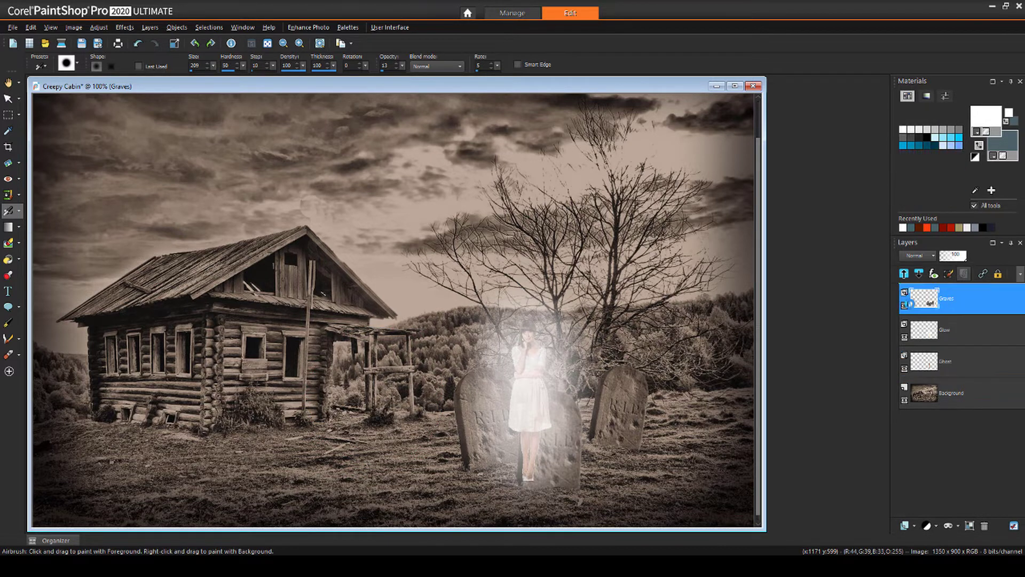
{"action": "scroll", "coordinate": [595, 202], "scroll_direction": "down", "scroll_amount": 2}
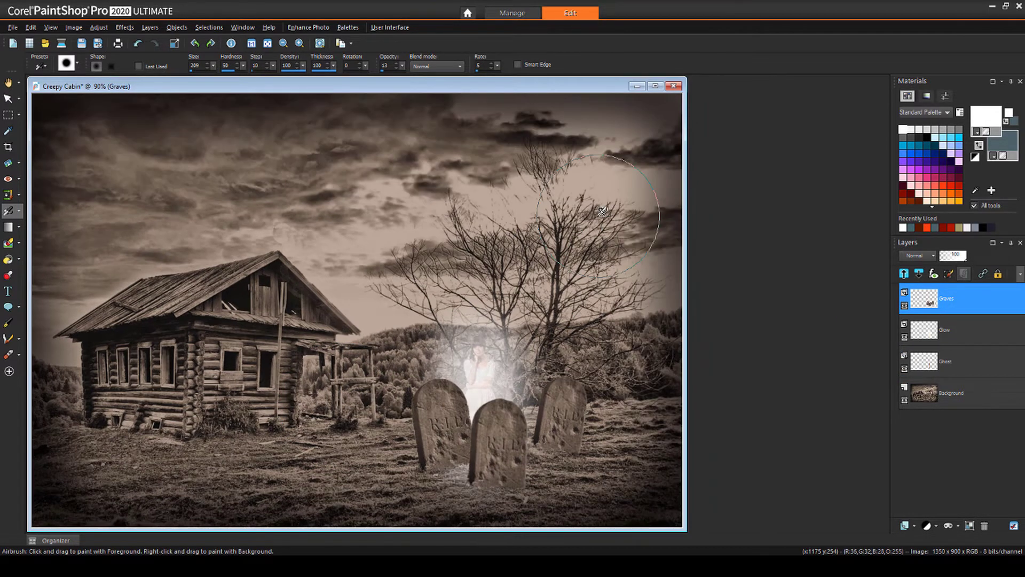
{"action": "key", "text": "s"}
Open the standing raven picture from the Organizer and paste it into the Creepy Cabin image as a new layer
{"action": "left_click", "coordinate": [53, 541]}
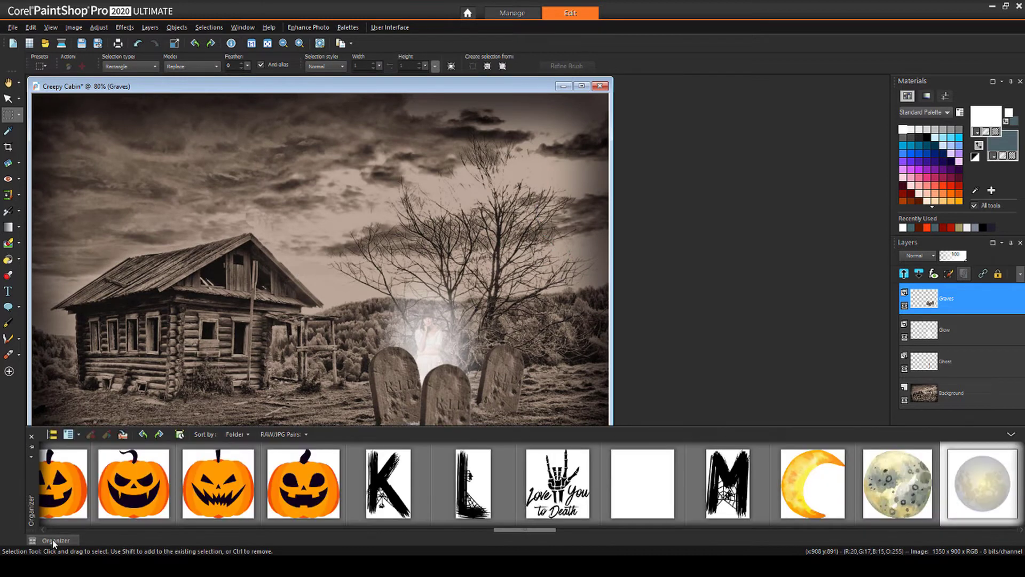
{"action": "left_click", "coordinate": [32, 448]}
{"action": "left_click_drag", "start_coordinate": [447, 544], "coordinate": [535, 542]}
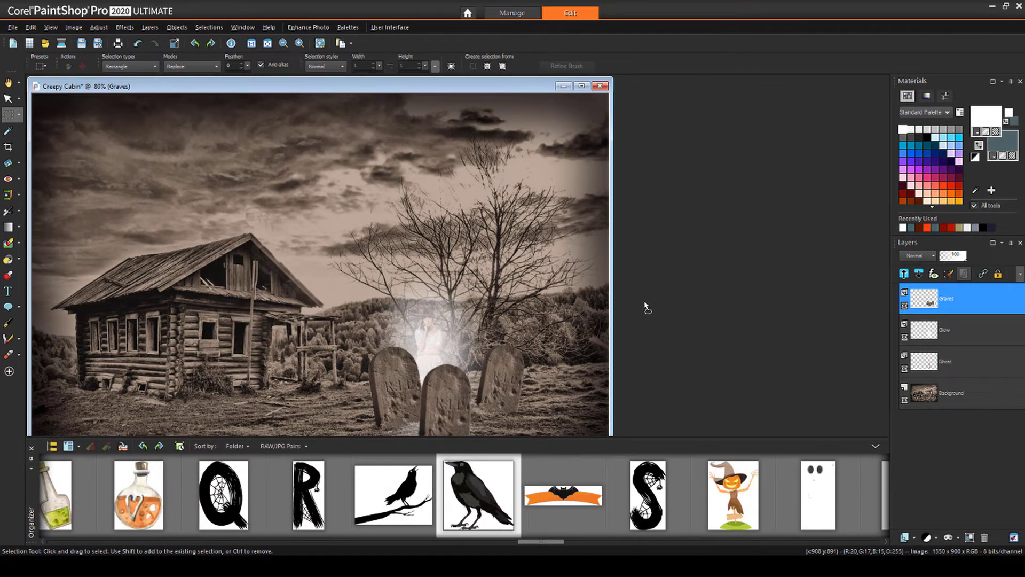
{"action": "scroll", "coordinate": [341, 171], "scroll_direction": "down", "scroll_amount": 1}
{"action": "left_click_drag", "start_coordinate": [249, 87], "coordinate": [799, 139]}
{"action": "key", "text": "ctrl+c"}
{"action": "left_click", "coordinate": [374, 86]}
{"action": "key", "text": "ctrl+v"}
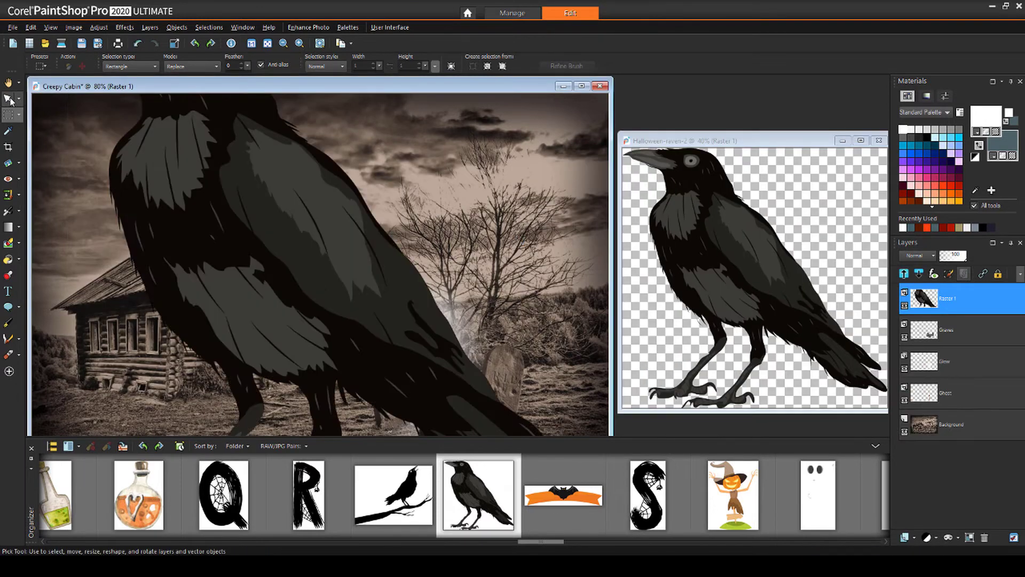
Scale the raven to about 13% and perch it on the peak of the cabin roof
{"action": "left_click", "coordinate": [9, 98]}
{"action": "scroll", "coordinate": [343, 316], "scroll_direction": "down", "scroll_amount": 3}
{"action": "left_click_drag", "start_coordinate": [395, 336], "coordinate": [510, 434]}
{"action": "left_click_drag", "start_coordinate": [434, 424], "coordinate": [206, 201]}
{"action": "left_click_drag", "start_coordinate": [155, 153], "coordinate": [199, 224]}
{"action": "scroll", "coordinate": [161, 222], "scroll_direction": "up", "scroll_amount": 2}
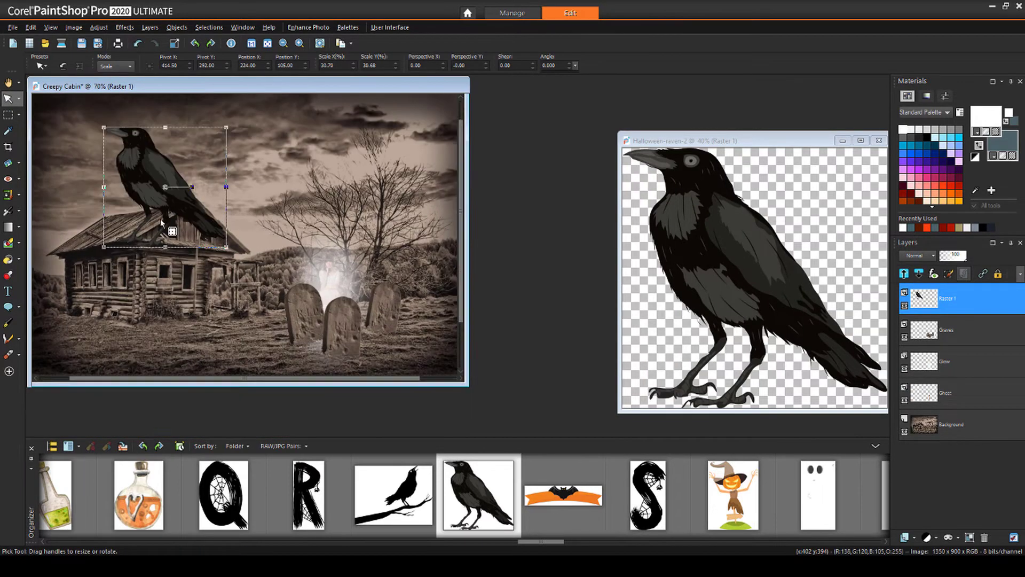
{"action": "left_click_drag", "start_coordinate": [261, 251], "coordinate": [232, 192]}
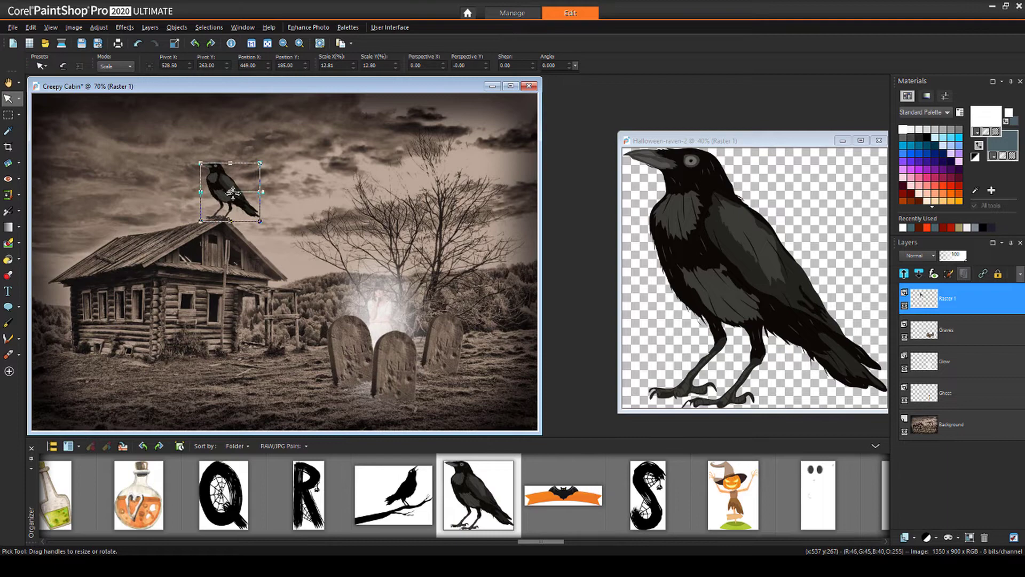
Bring the black Halloween bat into the cabin image, scaled to about 33% and tilted, in the sky between raven and tree
{"action": "left_click_drag", "start_coordinate": [540, 541], "coordinate": [120, 543]}
{"action": "double_click", "coordinate": [298, 494]}
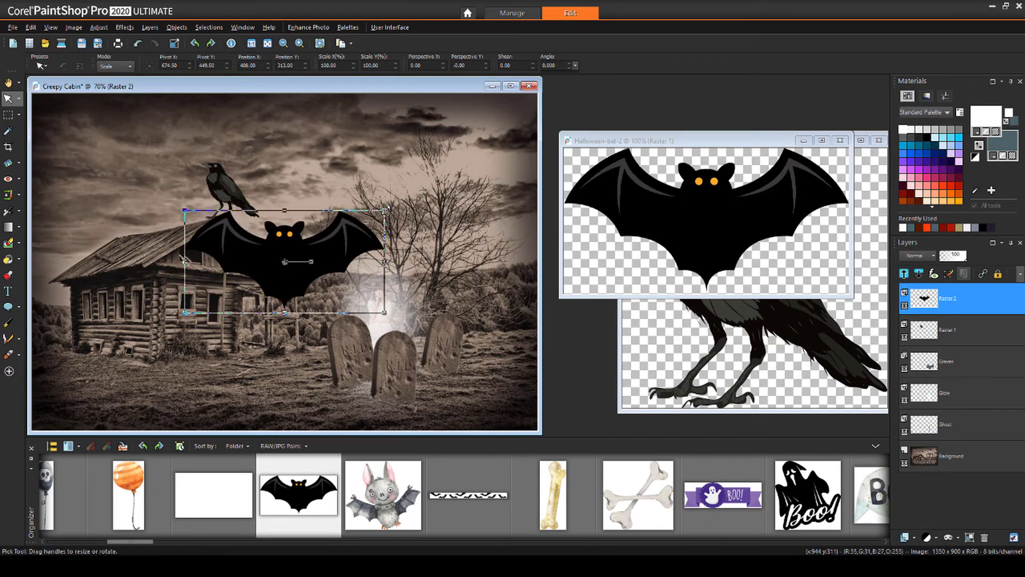
{"action": "left_click_drag", "start_coordinate": [382, 211], "coordinate": [354, 168]}
Rename the bat's layer as Bat and the raven's layer as Raven
{"action": "double_click", "coordinate": [950, 302]}
{"action": "type", "text": "B"}
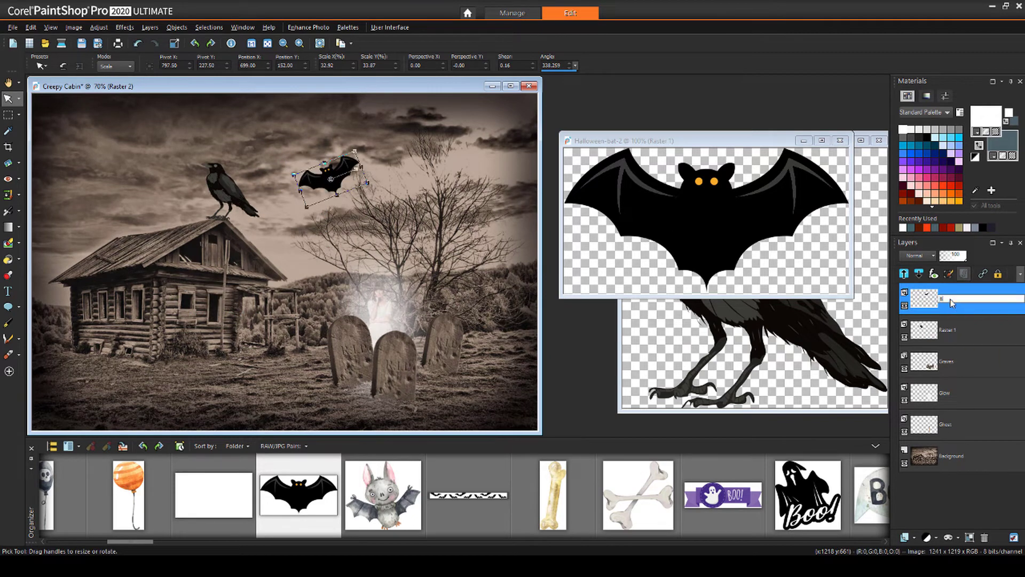
{"action": "type", "text": "at"}
{"action": "double_click", "coordinate": [951, 331]}
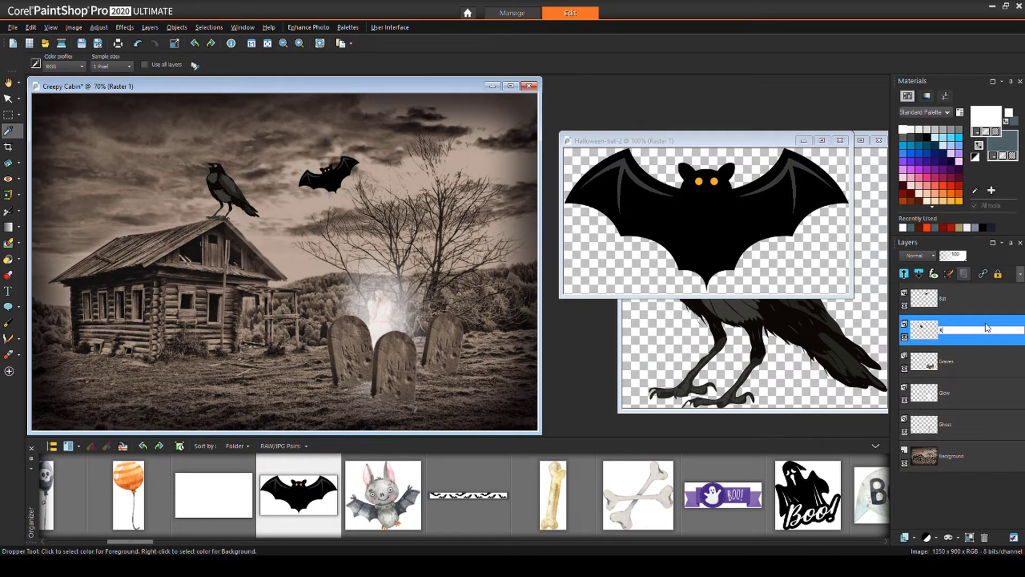
{"action": "type", "text": "Raven"}
{"action": "key", "text": "Return"}
Adjust the Raven layer's Hue/Saturation/Lightness to saturation -92 and lightness 13
{"action": "left_click", "coordinate": [98, 27]}
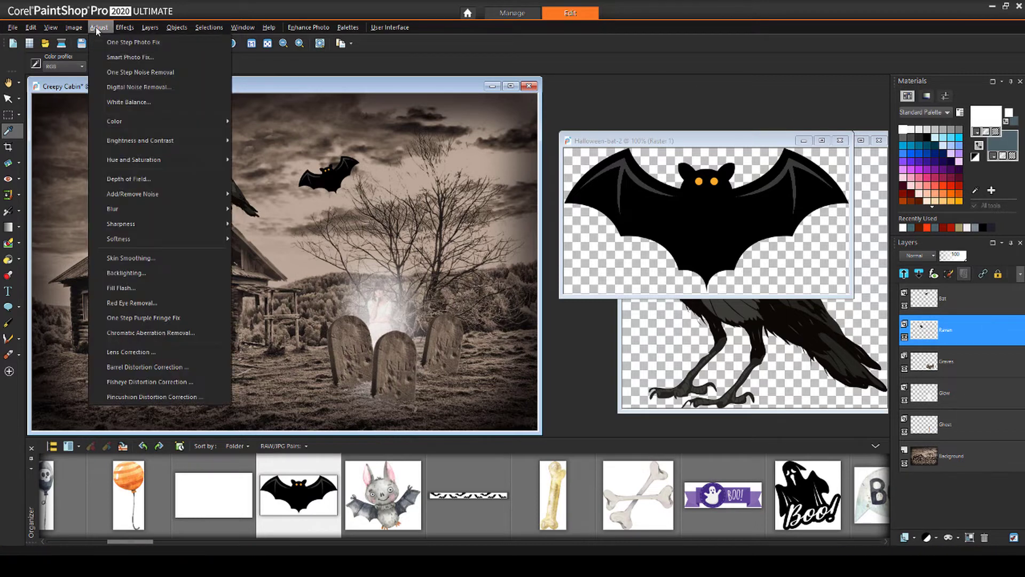
{"action": "mouse_move", "coordinate": [171, 162]}
{"action": "left_click", "coordinate": [260, 175]}
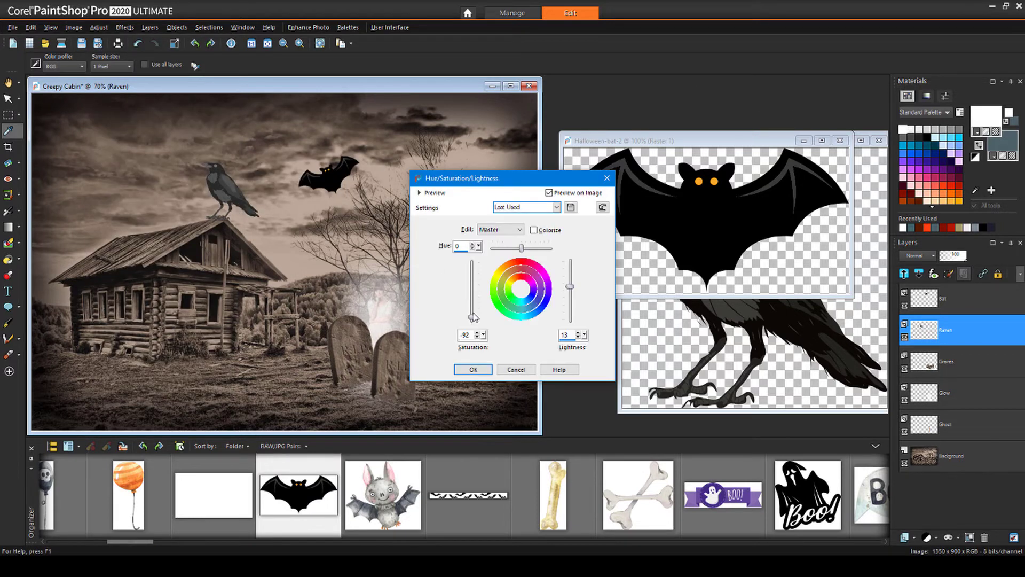
{"action": "left_click", "coordinate": [473, 370]}
Adjust the Bat layer's Hue/Saturation/Lightness, setting saturation to -98 and raising the lightness slightly
{"action": "left_click", "coordinate": [950, 298]}
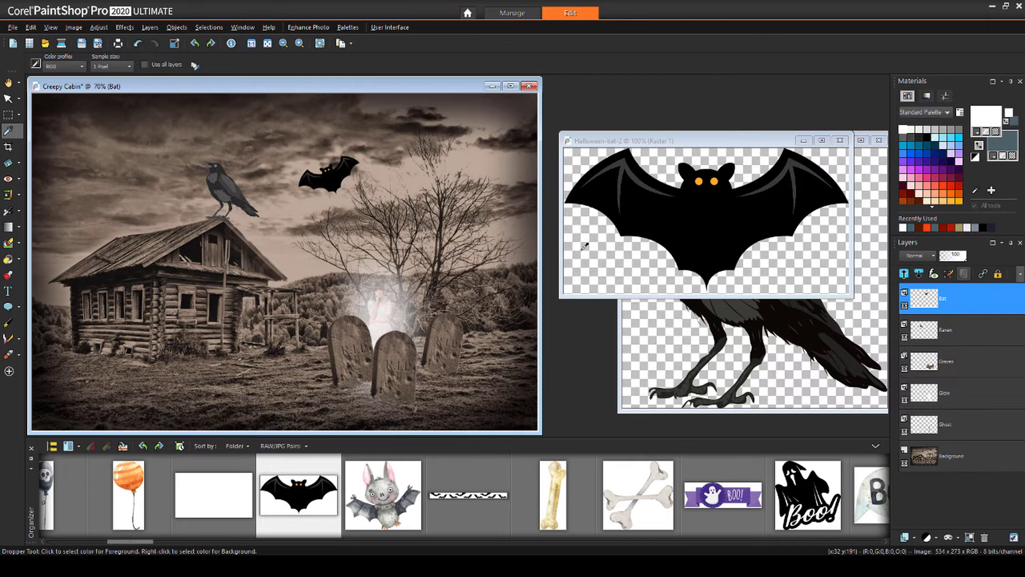
{"action": "left_click", "coordinate": [98, 29]}
{"action": "mouse_move", "coordinate": [184, 159]}
{"action": "left_click", "coordinate": [251, 178]}
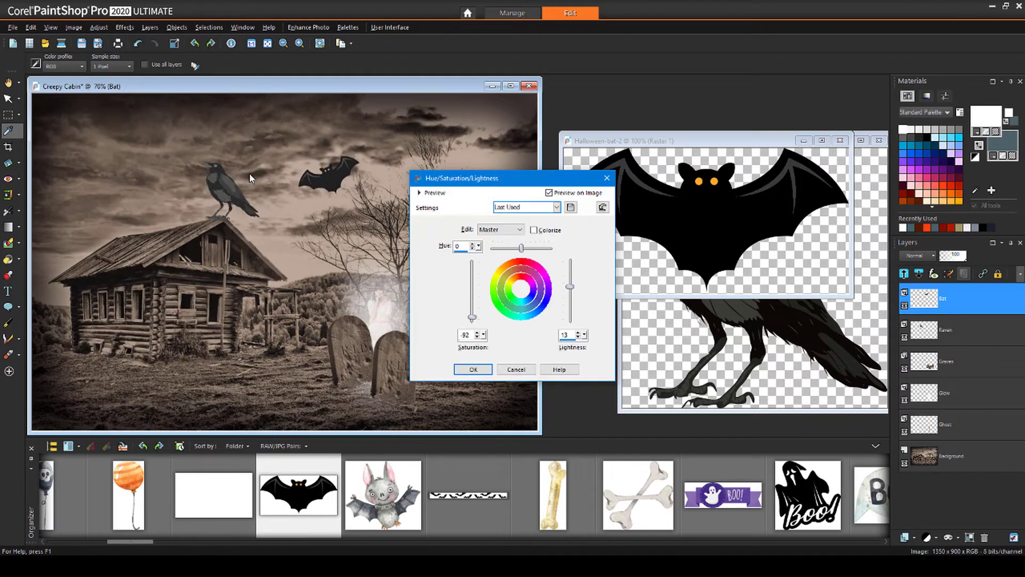
{"action": "left_click_drag", "start_coordinate": [471, 318], "coordinate": [471, 321]}
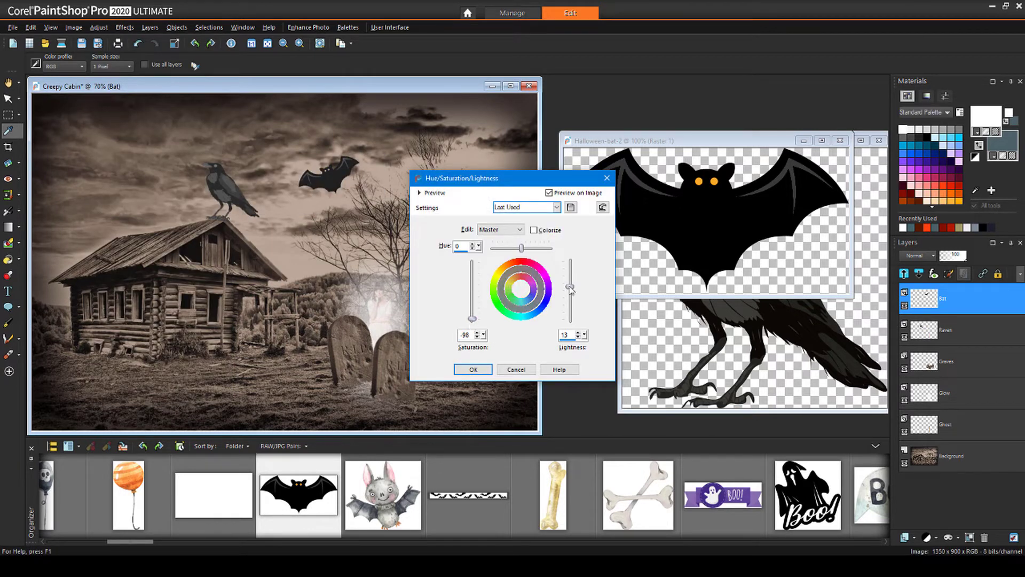
{"action": "left_click_drag", "start_coordinate": [570, 289], "coordinate": [574, 286]}
{"action": "left_click", "coordinate": [489, 367]}
Open the Halloween-moon-3 picture from the Organizer and paste it into the Creepy Cabin image as a new layer
{"action": "left_click_drag", "start_coordinate": [129, 540], "coordinate": [496, 534]}
{"action": "double_click", "coordinate": [486, 495]}
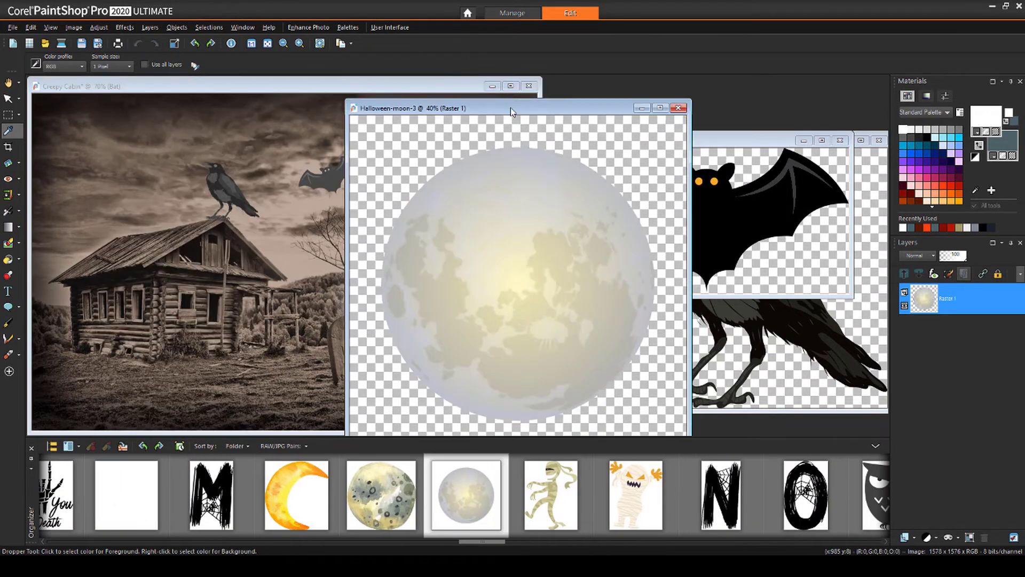
{"action": "left_click_drag", "start_coordinate": [510, 109], "coordinate": [686, 116]}
{"action": "key", "text": "ctrl+c"}
{"action": "left_click", "coordinate": [256, 187]}
{"action": "key", "text": "ctrl+v"}
Scale the moon to about 17%, place it in the sky's upper left corner and rename its layer as Moon
{"action": "scroll", "coordinate": [256, 187], "scroll_direction": "down", "scroll_amount": 3}
{"action": "left_click", "coordinate": [8, 98]}
{"action": "left_click_drag", "start_coordinate": [323, 289], "coordinate": [566, 433]}
{"action": "left_click_drag", "start_coordinate": [435, 399], "coordinate": [207, 173]}
{"action": "left_click_drag", "start_coordinate": [186, 150], "coordinate": [196, 201]}
{"action": "scroll", "coordinate": [196, 201], "scroll_direction": "up", "scroll_amount": 2}
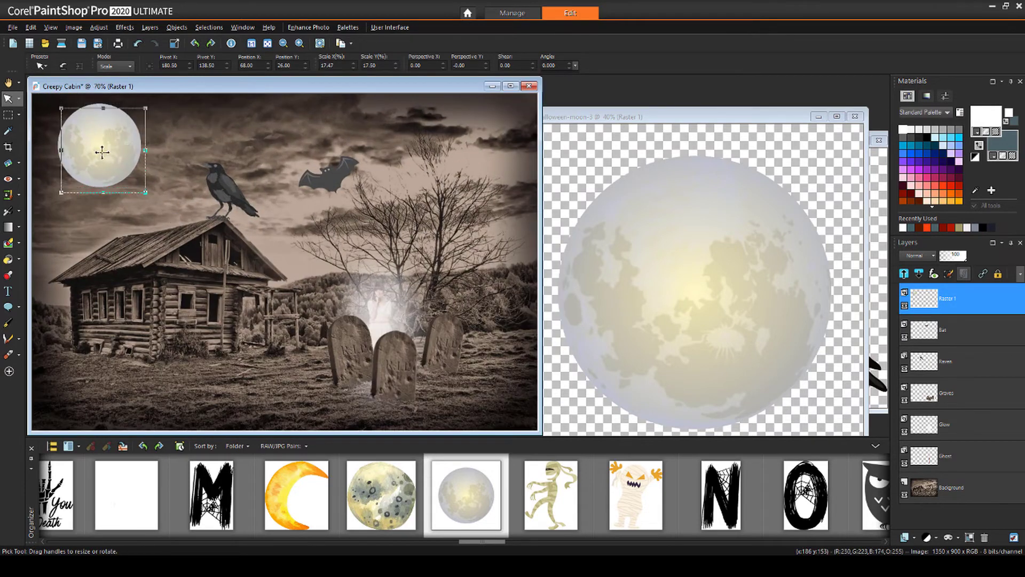
{"action": "left_click", "coordinate": [944, 300]}
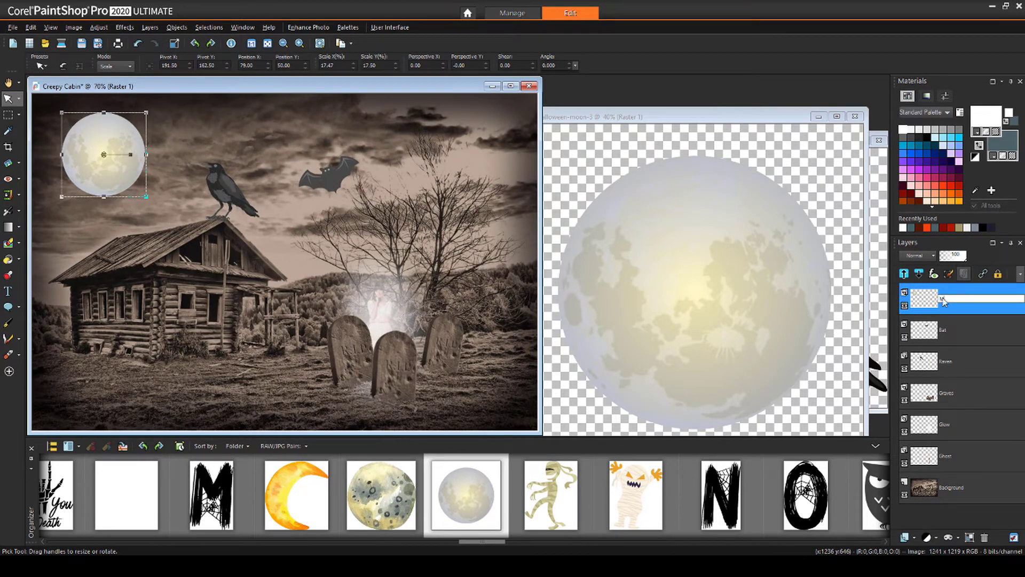
{"action": "key", "text": "Return"}
Add an Outer Glow style to the Moon layer and lower the layer's opacity to about 45
{"action": "right_click", "coordinate": [945, 299]}
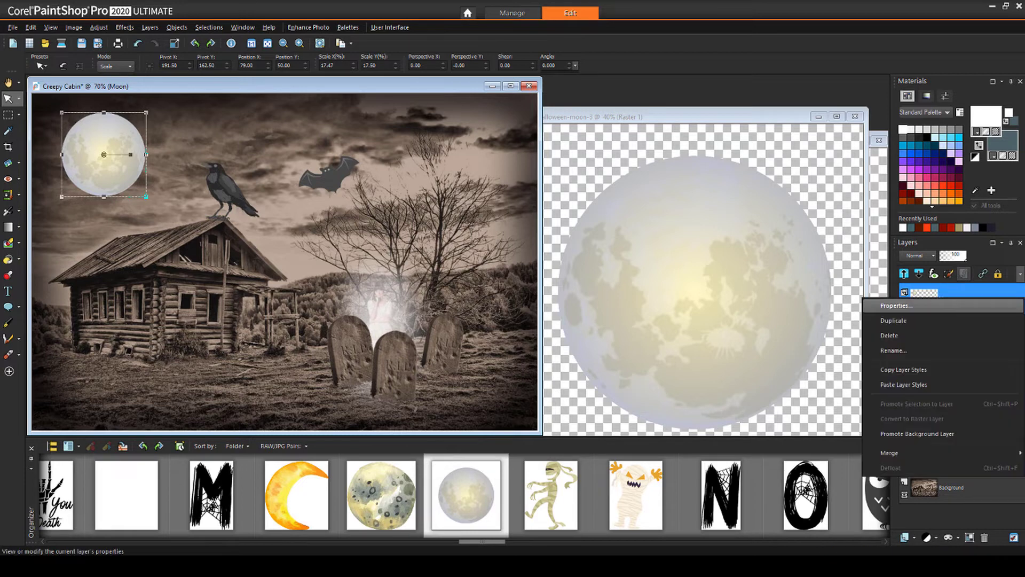
{"action": "left_click", "coordinate": [929, 306]}
{"action": "left_click", "coordinate": [497, 272]}
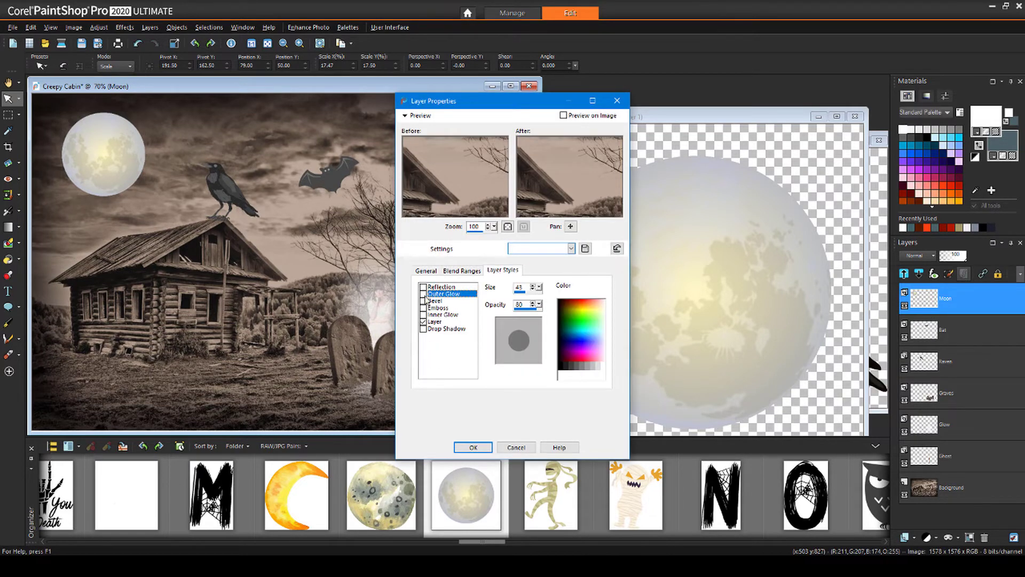
{"action": "left_click", "coordinate": [472, 447]}
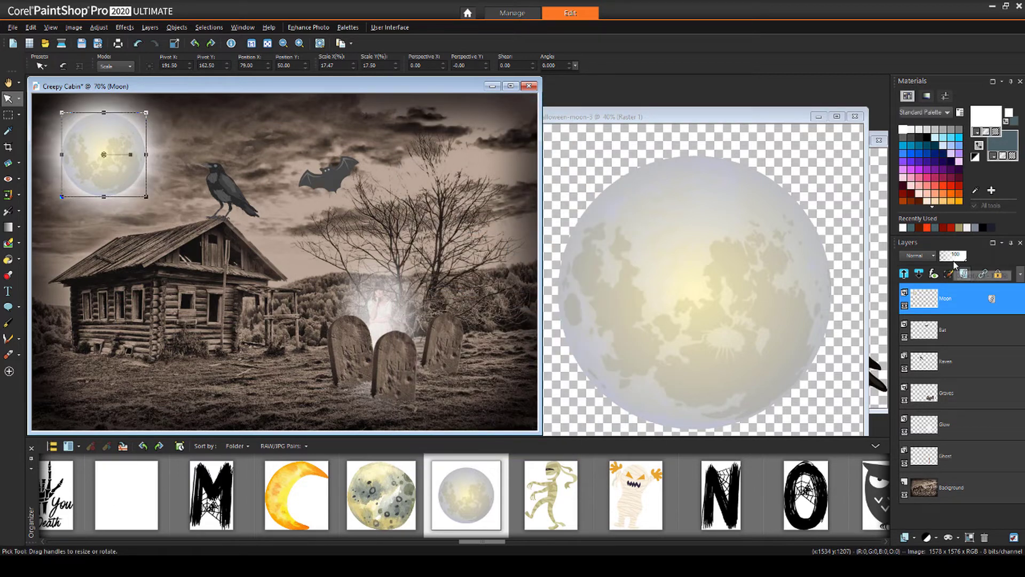
{"action": "left_click_drag", "start_coordinate": [954, 259], "coordinate": [956, 259]}
{"action": "key", "text": "s"}
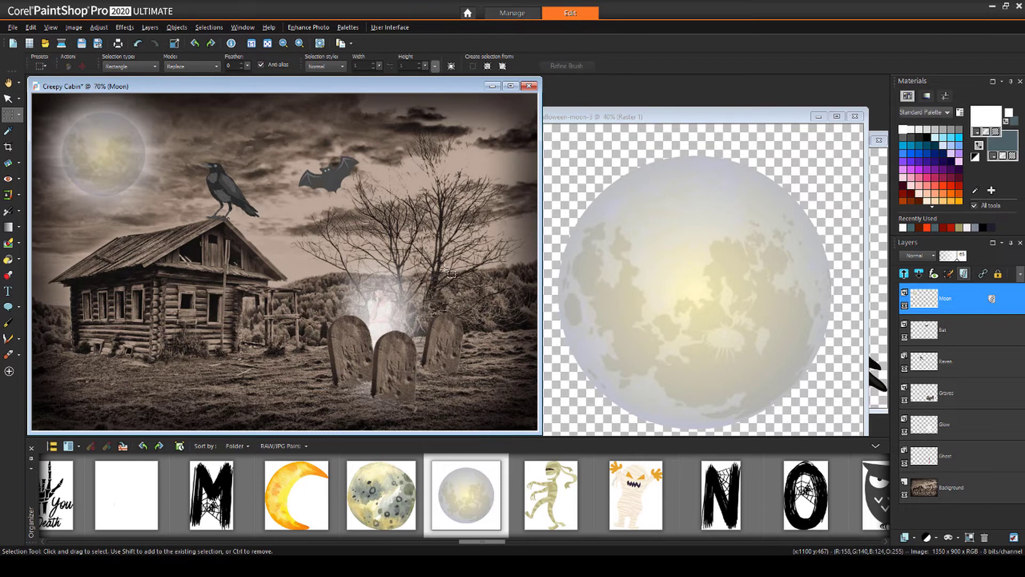
Close the leftover clip art images, hide the Organizer and enlarge the Creepy Cabin image to 80% in the centre of the workspace
{"action": "left_click", "coordinate": [854, 116]}
{"action": "left_click", "coordinate": [841, 140]}
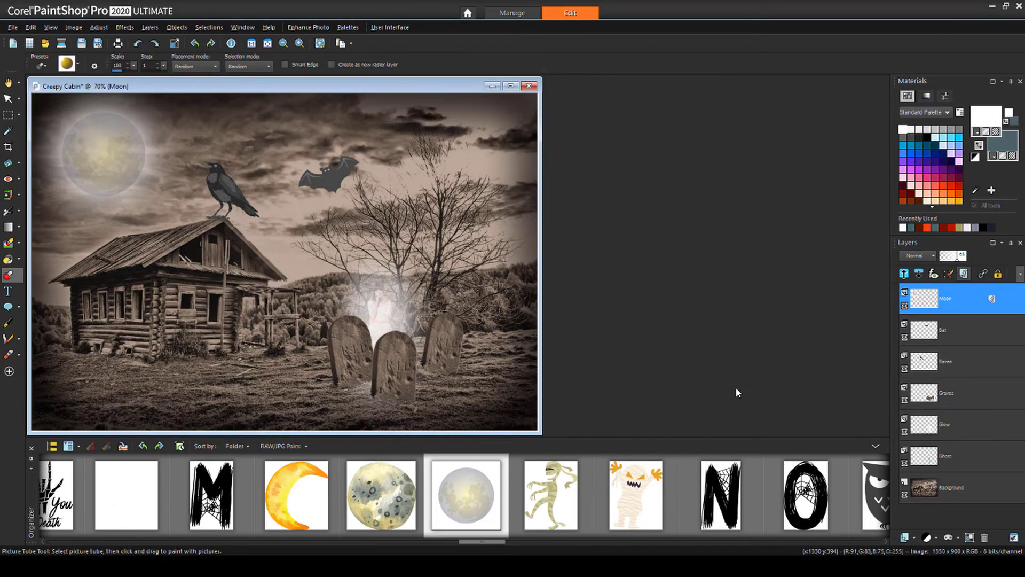
{"action": "left_click", "coordinate": [31, 458]}
{"action": "scroll", "coordinate": [176, 251], "scroll_direction": "up", "scroll_amount": 1}
{"action": "left_click_drag", "start_coordinate": [289, 87], "coordinate": [372, 99]}
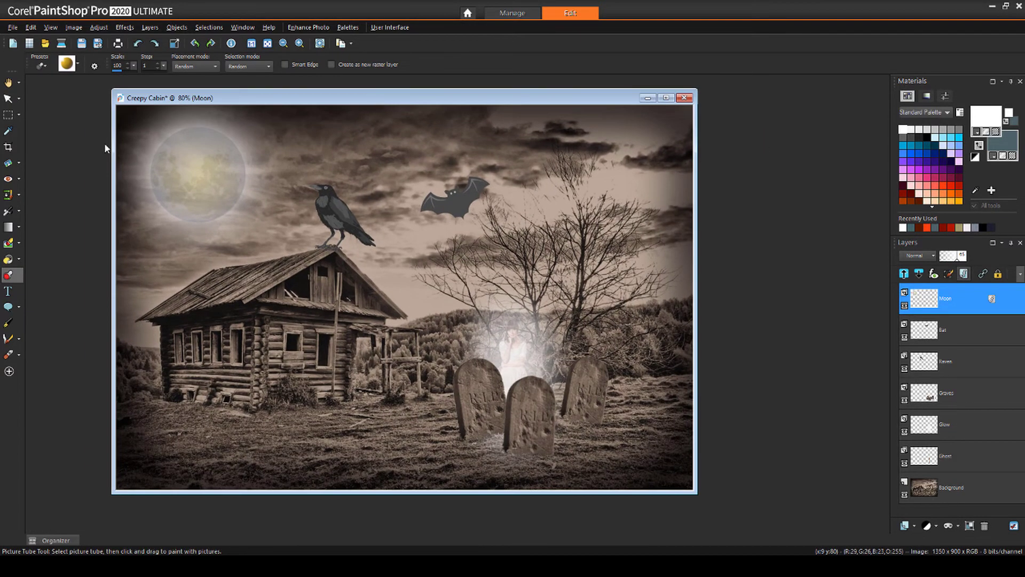
Add a new raster layer named Leaves above the Moon layer
{"action": "left_click", "coordinate": [912, 526]}
{"action": "left_click", "coordinate": [924, 434]}
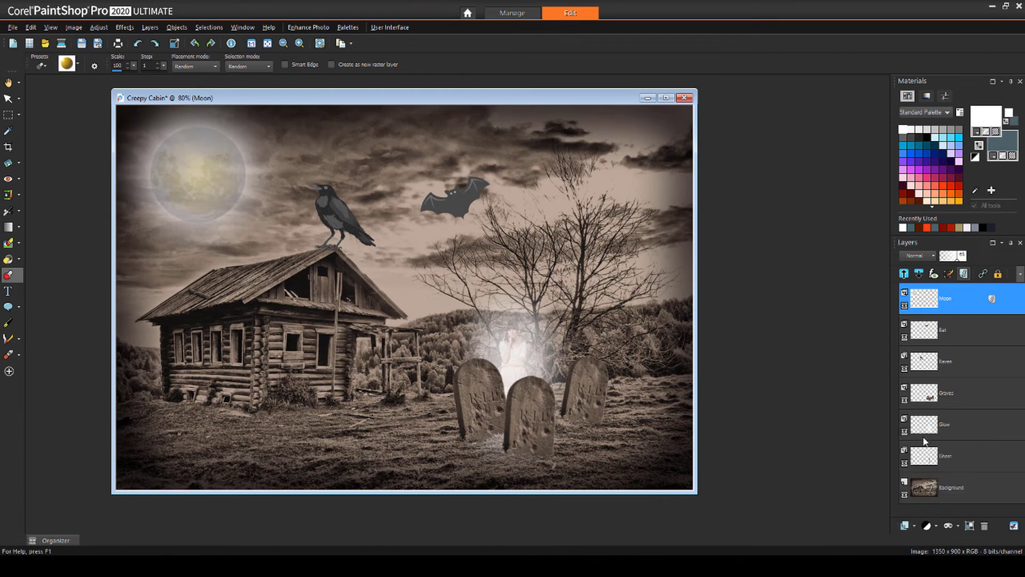
{"action": "type", "text": "Leaves"}
{"action": "key", "text": "Return"}
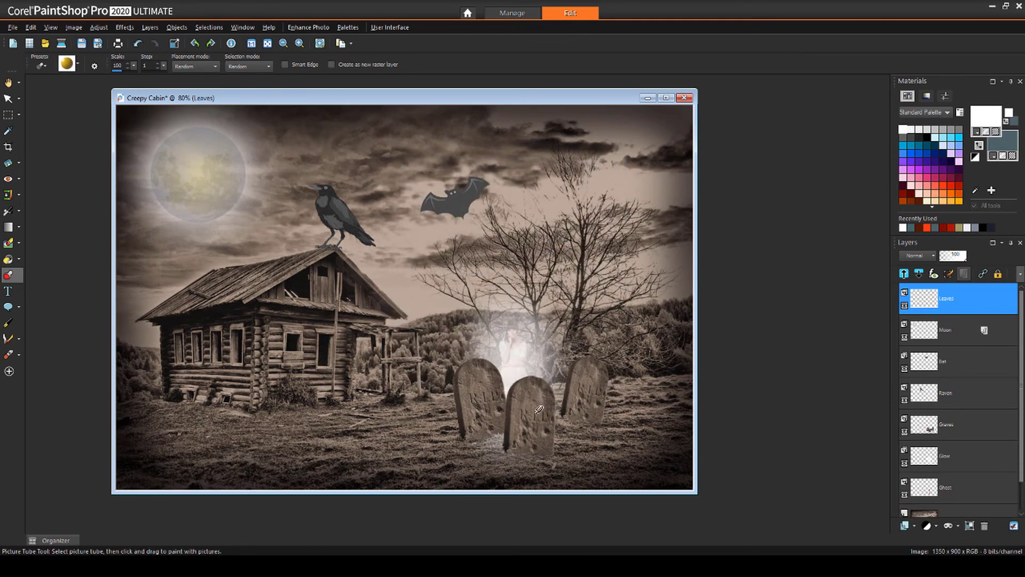
With the Picture Tube tool's autumn leaves tube, stamp leaves across the tree branches, reducing the scale for some
{"action": "left_click", "coordinate": [13, 276]}
{"action": "left_click", "coordinate": [79, 65]}
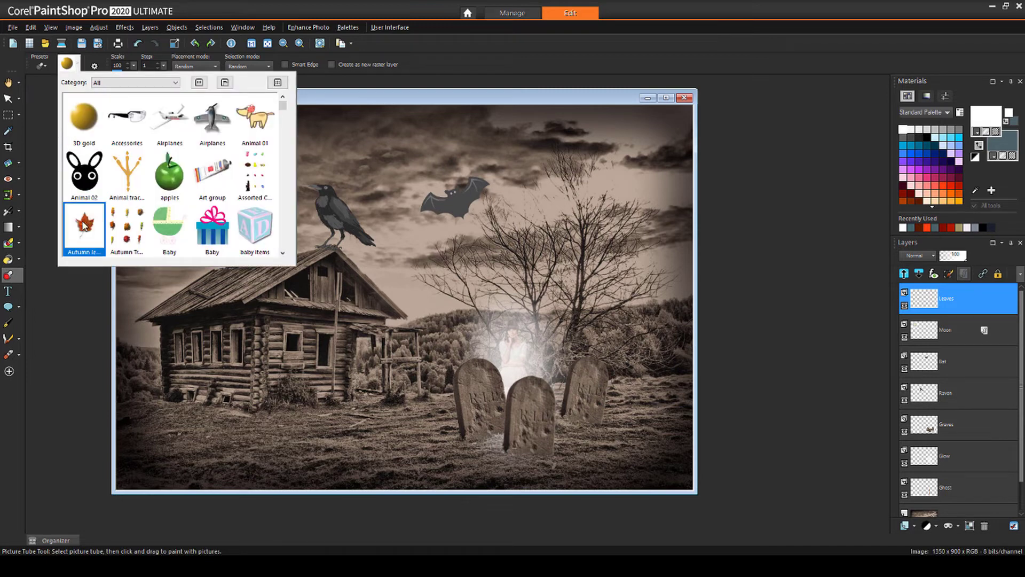
{"action": "left_click", "coordinate": [84, 229]}
{"action": "mouse_move", "coordinate": [476, 251]}
{"action": "left_mouse_down"}
{"action": "mouse_move", "coordinate": [520, 239]}
{"action": "mouse_move", "coordinate": [589, 253]}
{"action": "mouse_move", "coordinate": [560, 226]}
{"action": "mouse_move", "coordinate": [587, 188]}
{"action": "mouse_move", "coordinate": [644, 283]}
{"action": "left_mouse_up"}
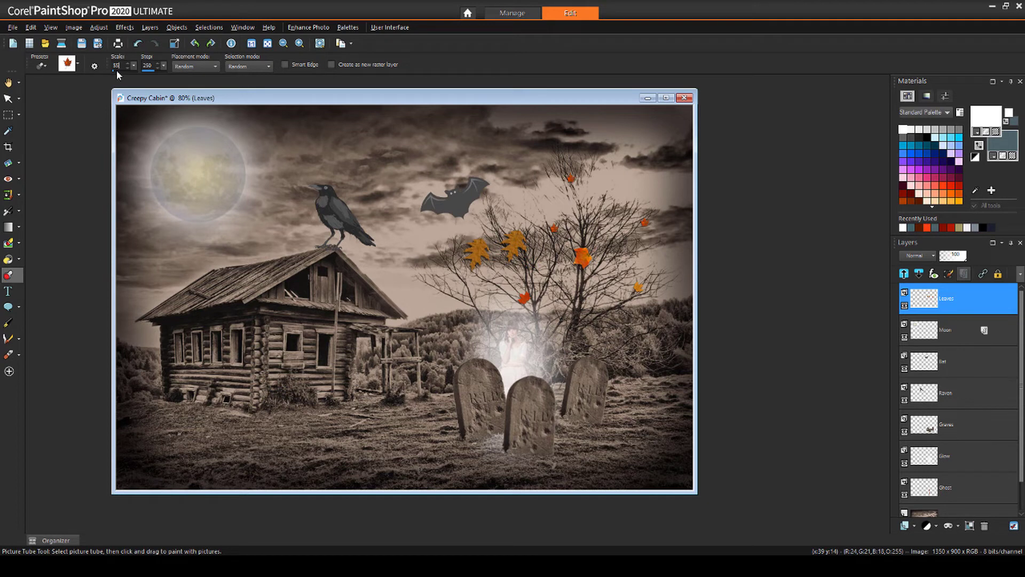
{"action": "left_click", "coordinate": [525, 278]}
{"action": "left_click", "coordinate": [443, 286]}
Scatter more autumn leaves in different sizes on the ground around the gravestones and in the gaps of the tree
{"action": "left_click", "coordinate": [615, 447]}
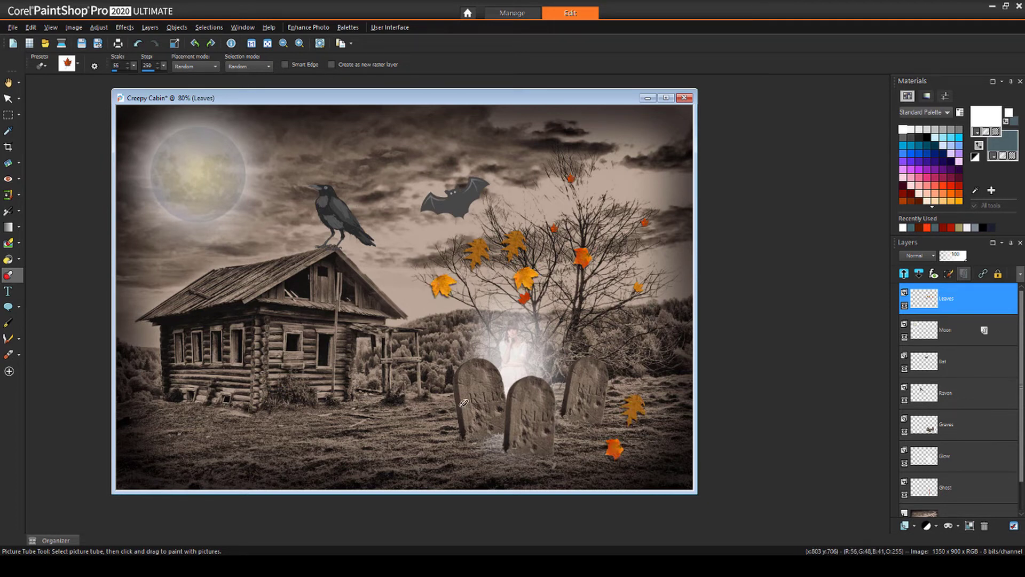
{"action": "left_click", "coordinate": [508, 448]}
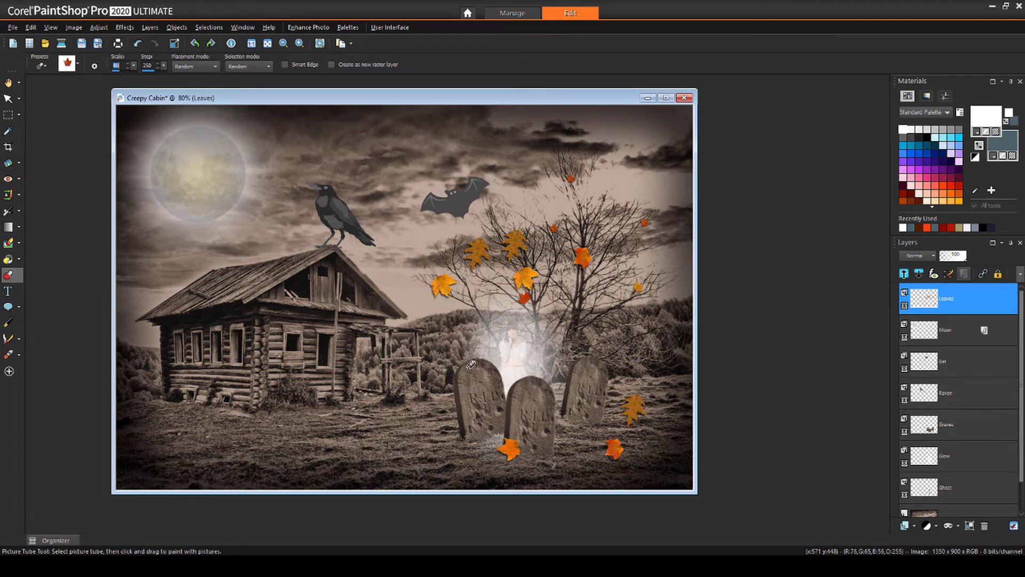
{"action": "left_click", "coordinate": [654, 470]}
{"action": "left_click", "coordinate": [590, 474]}
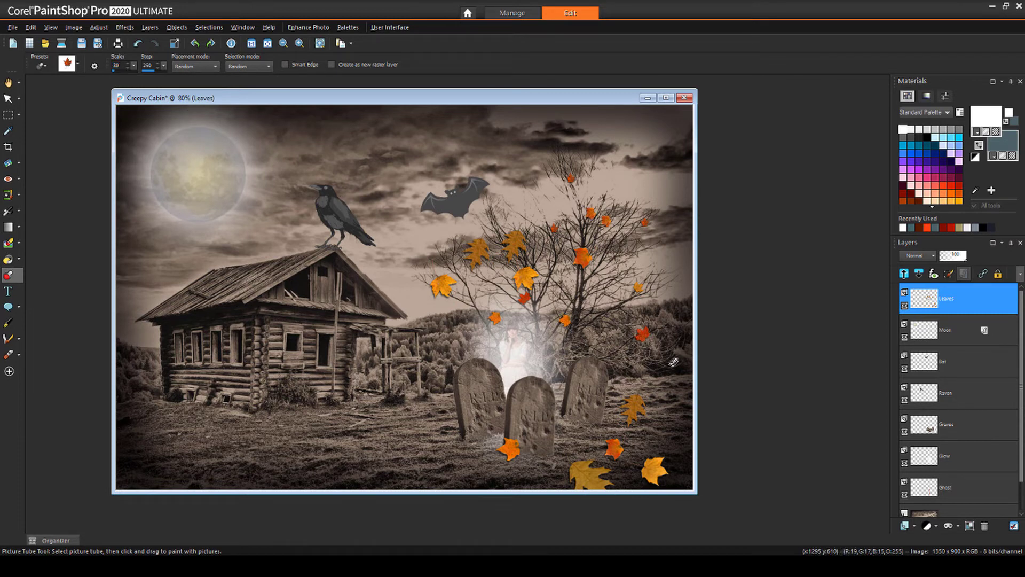
Age the Leaves layer with the Time Machine effect, using the Early Color style at intensity 80
{"action": "left_click", "coordinate": [125, 27]}
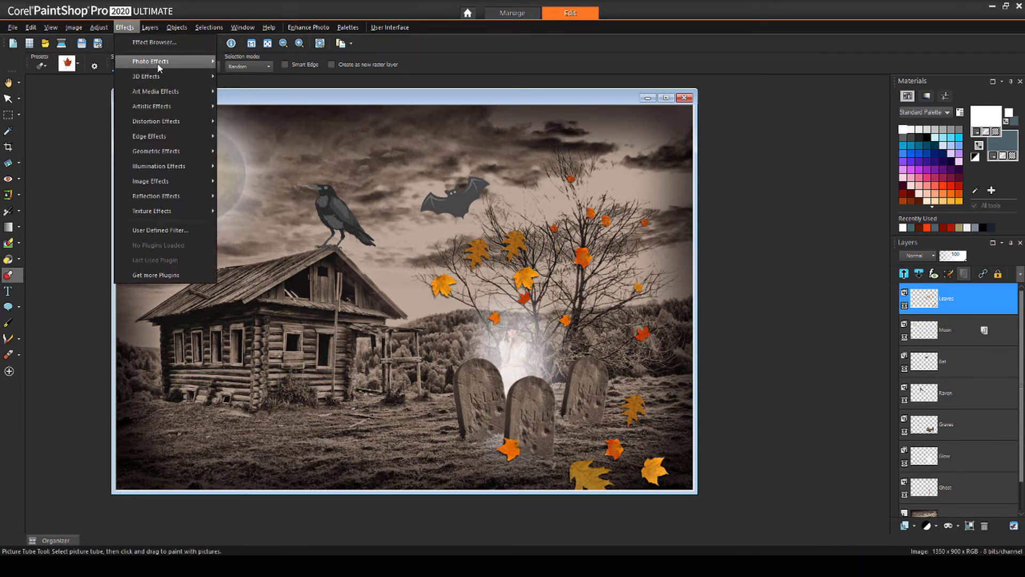
{"action": "mouse_move", "coordinate": [160, 60]}
{"action": "left_click", "coordinate": [250, 61]}
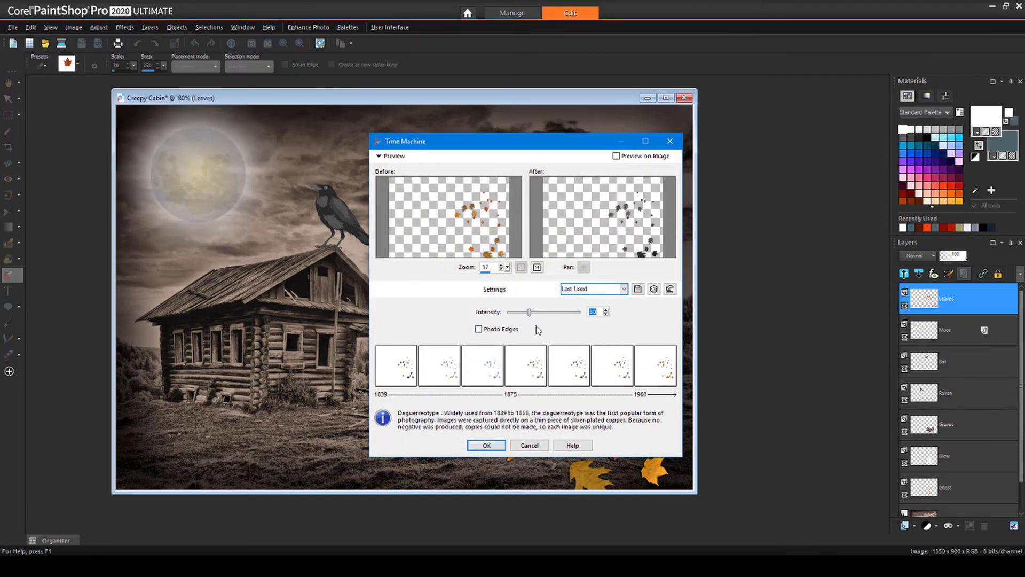
{"action": "left_click", "coordinate": [573, 366]}
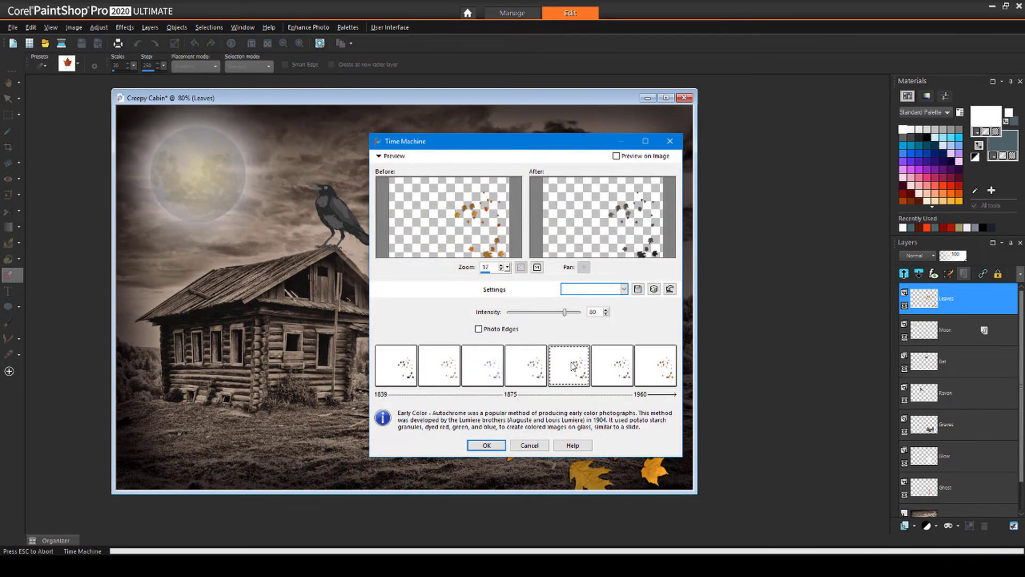
{"action": "left_click", "coordinate": [496, 445]}
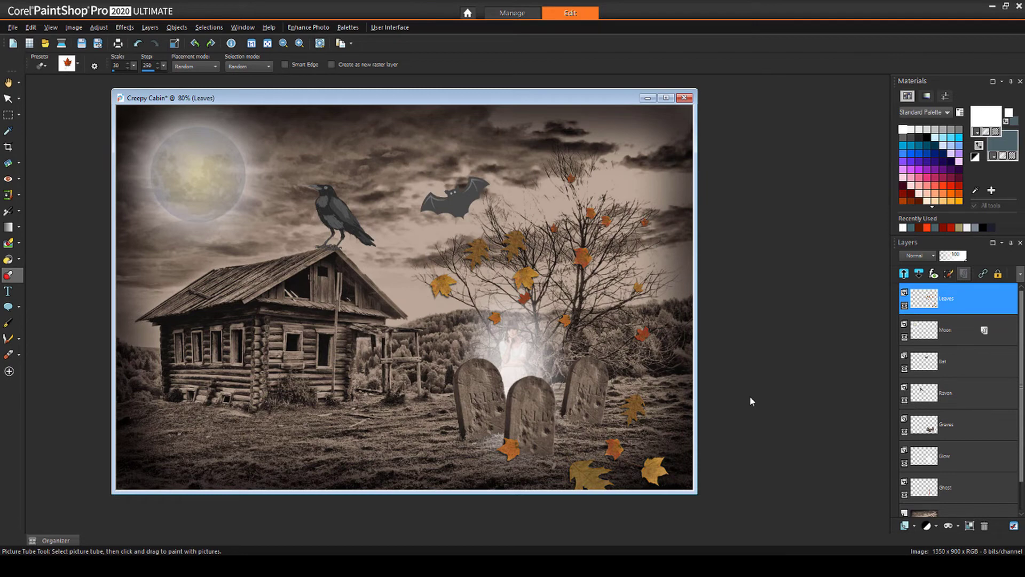
Add a new raster layer named Mist with 50 opacity above the Leaves layer
{"action": "left_click", "coordinate": [914, 525]}
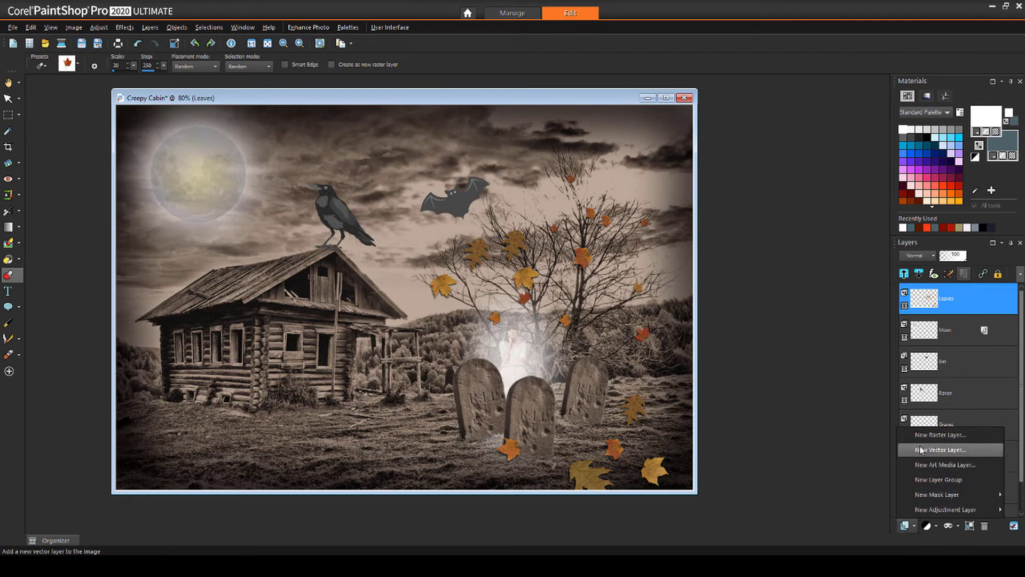
{"action": "left_click", "coordinate": [938, 449]}
{"action": "type", "text": "Mist"}
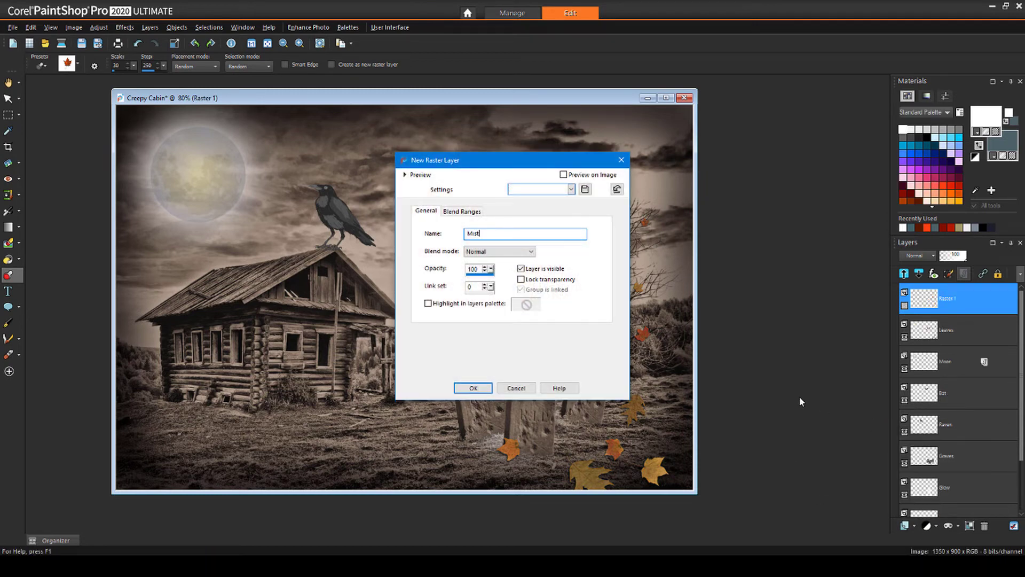
{"action": "left_click", "coordinate": [472, 388]}
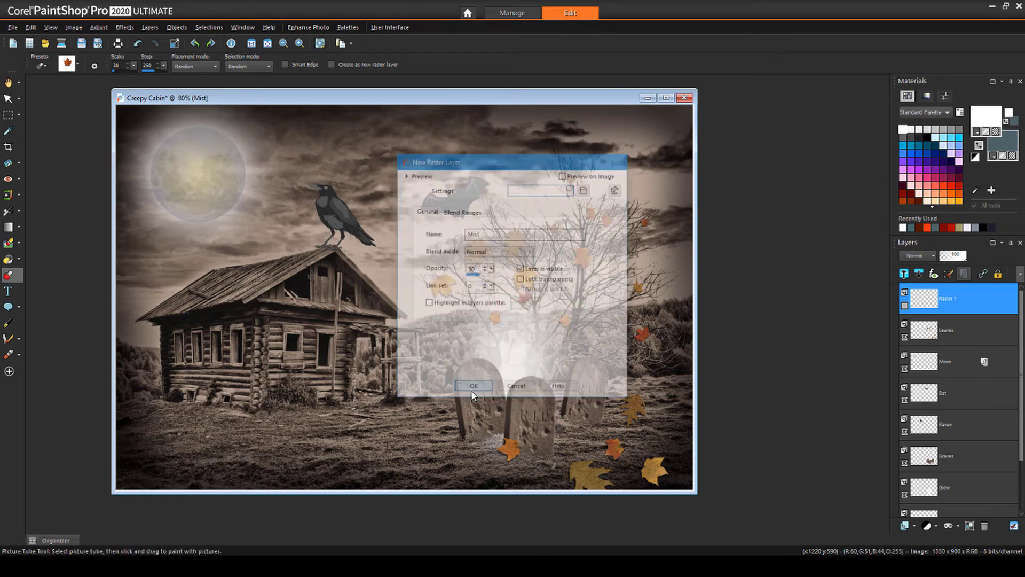
Airbrush orange-red and dark red haze on the Mist layer across the sky, the tree's outer side and the ground's edges
{"action": "left_click", "coordinate": [8, 210]}
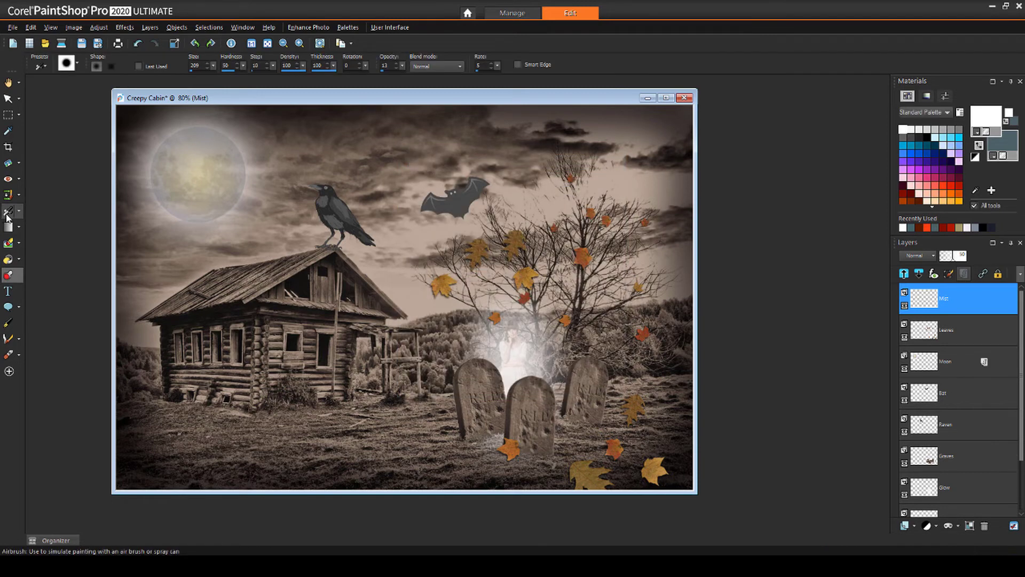
{"action": "left_click", "coordinate": [943, 185]}
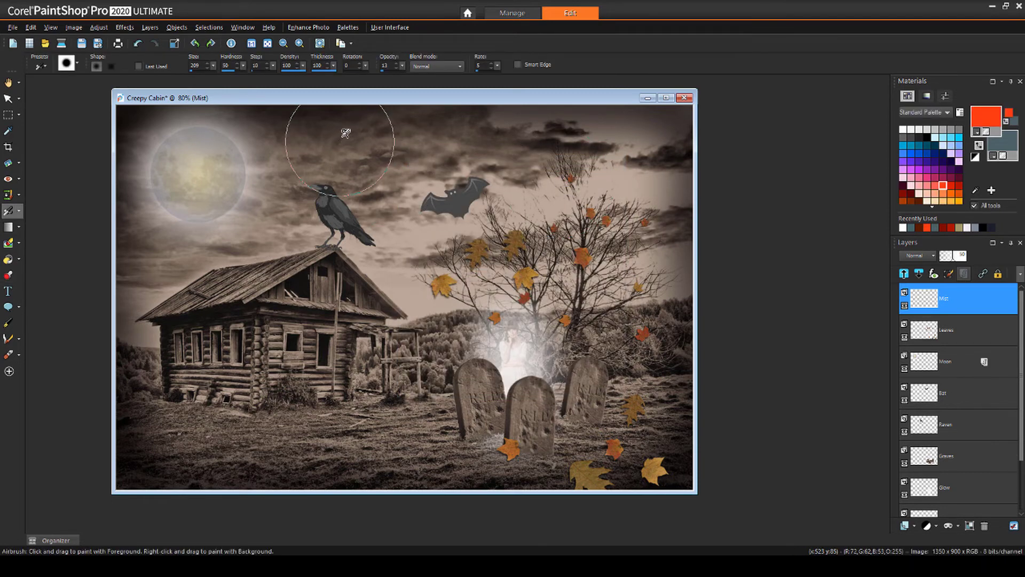
{"action": "mouse_move", "coordinate": [345, 133]}
{"action": "left_mouse_down"}
{"action": "mouse_move", "coordinate": [403, 117]}
{"action": "mouse_move", "coordinate": [674, 139]}
{"action": "left_mouse_up"}
{"action": "left_click_drag", "start_coordinate": [154, 443], "coordinate": [230, 454]}
{"action": "left_click", "coordinate": [903, 193]}
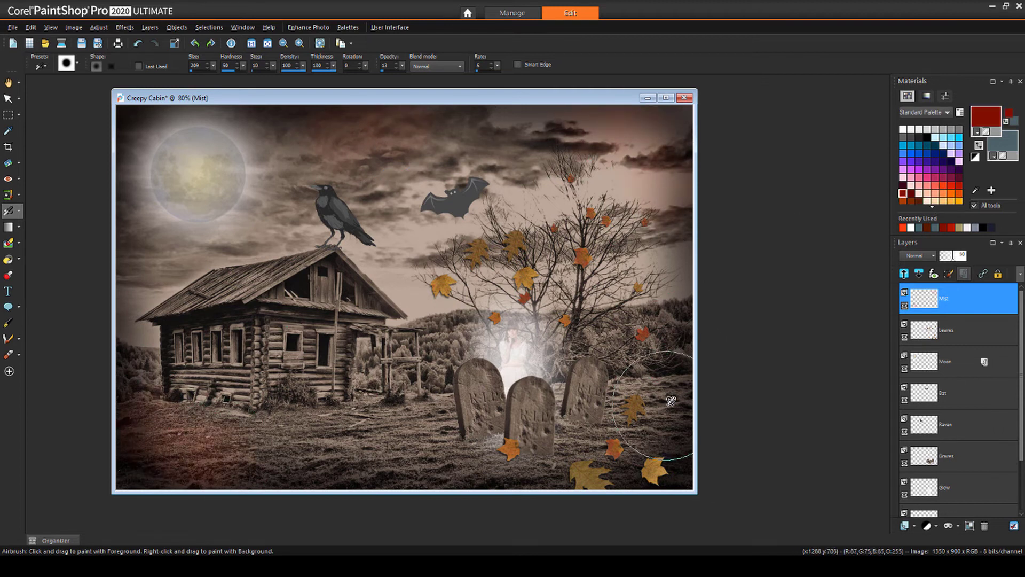
{"action": "mouse_move", "coordinate": [427, 131]}
{"action": "left_mouse_down"}
{"action": "mouse_move", "coordinate": [584, 128]}
{"action": "mouse_move", "coordinate": [675, 274]}
{"action": "mouse_move", "coordinate": [677, 312]}
{"action": "left_mouse_up"}
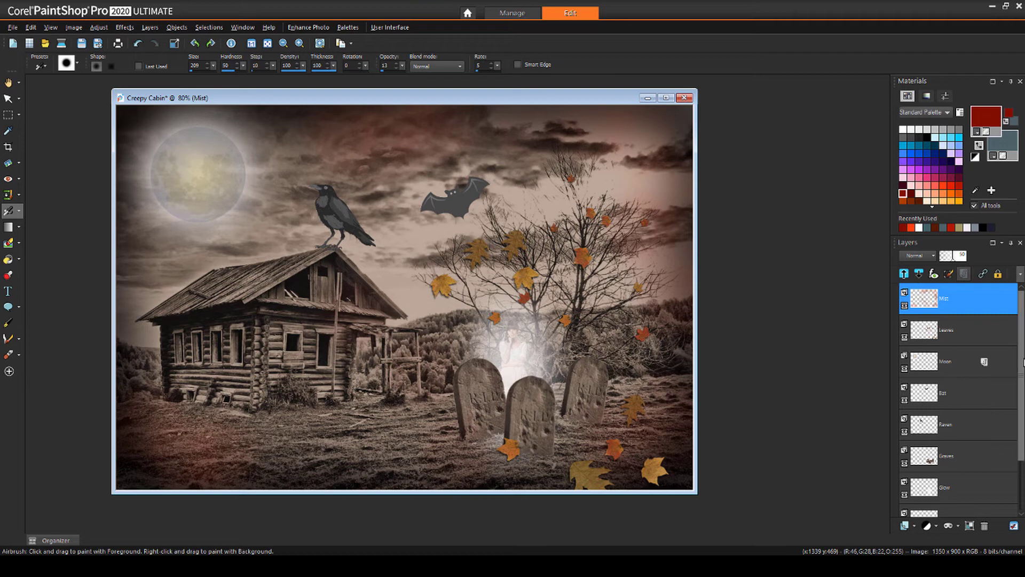
Darken the Background layer with Brightness/Contrast, setting brightness to -76 and contrast to -37
{"action": "scroll", "coordinate": [1020, 374], "scroll_direction": "down", "scroll_amount": 2}
{"action": "left_click", "coordinate": [965, 495]}
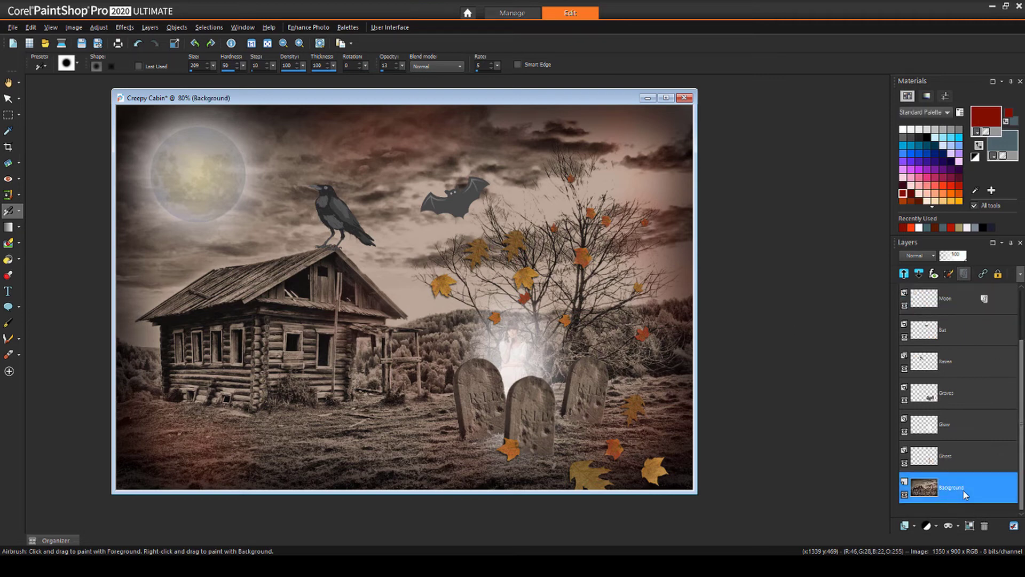
{"action": "left_click", "coordinate": [99, 29]}
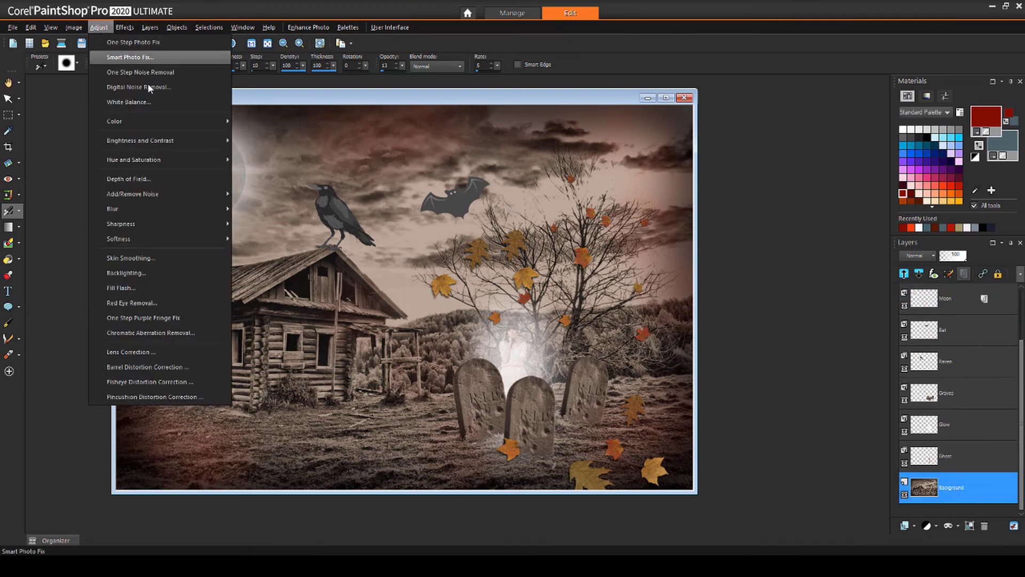
{"action": "mouse_move", "coordinate": [193, 150]}
{"action": "left_click", "coordinate": [251, 141]}
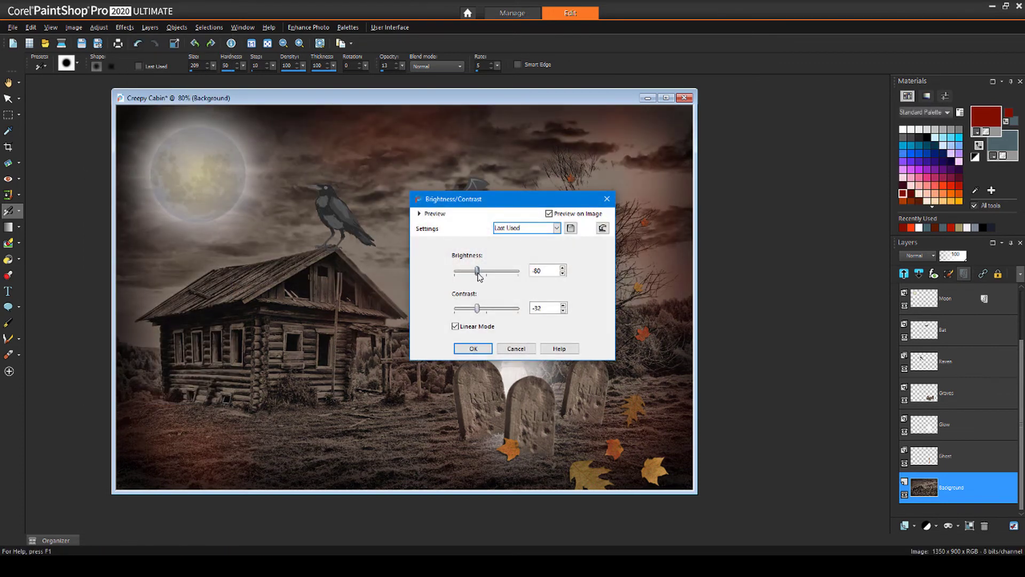
{"action": "left_click_drag", "start_coordinate": [479, 275], "coordinate": [480, 276]}
{"action": "left_click_drag", "start_coordinate": [479, 315], "coordinate": [476, 315]}
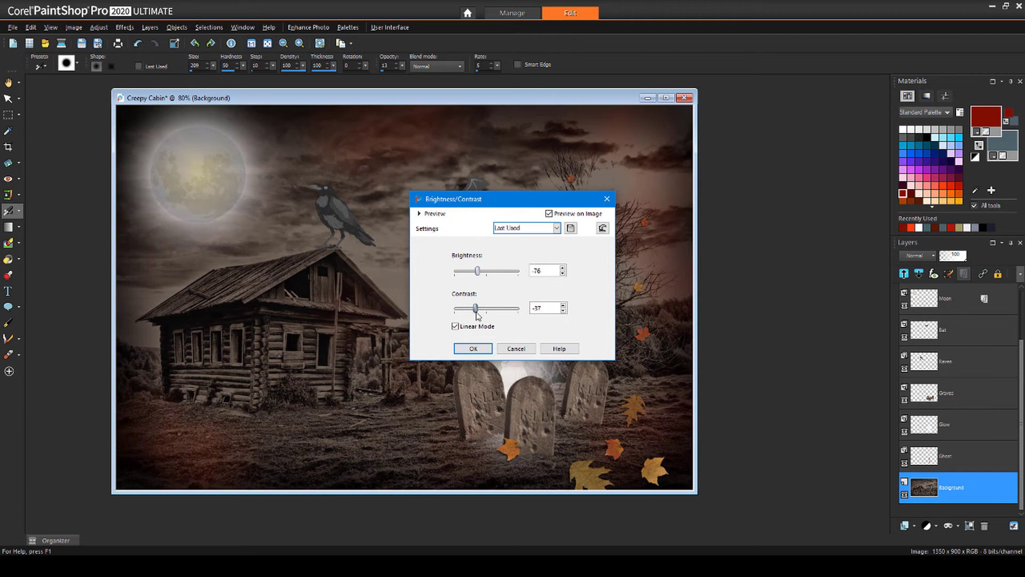
{"action": "left_click", "coordinate": [473, 348]}
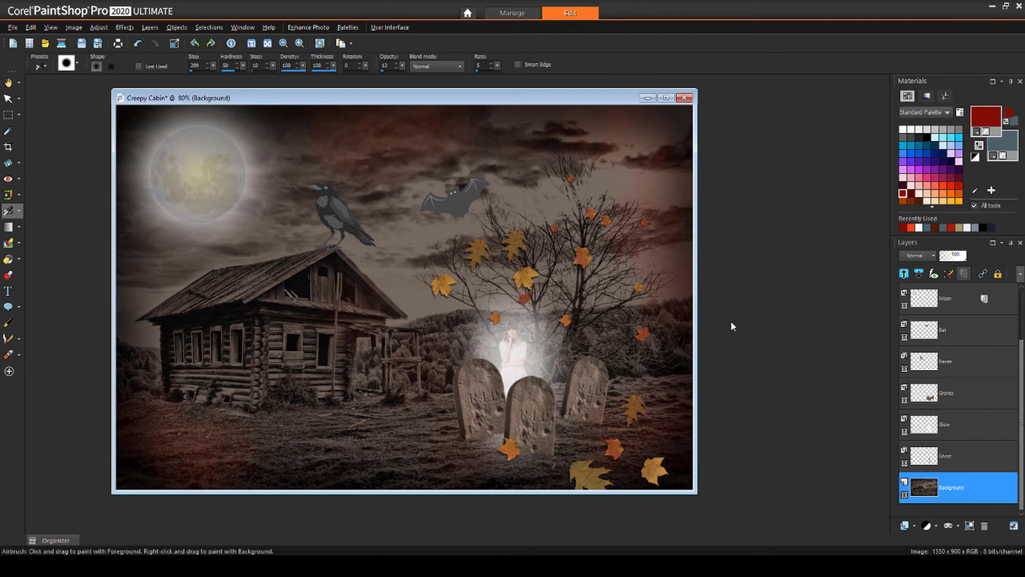
Lower the Ghost layer's opacity and raise the Mist layer's opacity slightly
{"action": "left_click", "coordinate": [968, 460]}
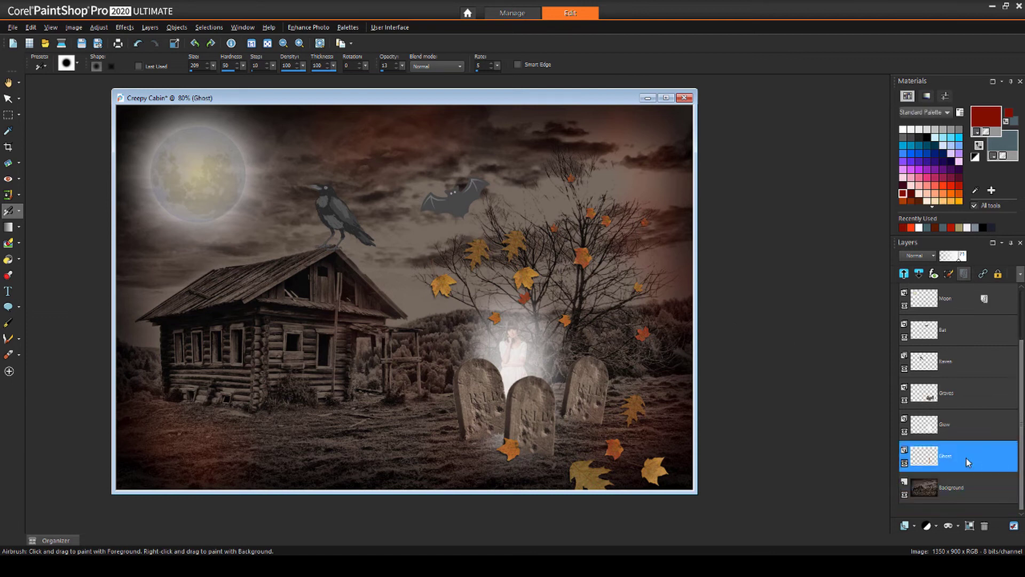
{"action": "left_click_drag", "start_coordinate": [961, 265], "coordinate": [953, 275]}
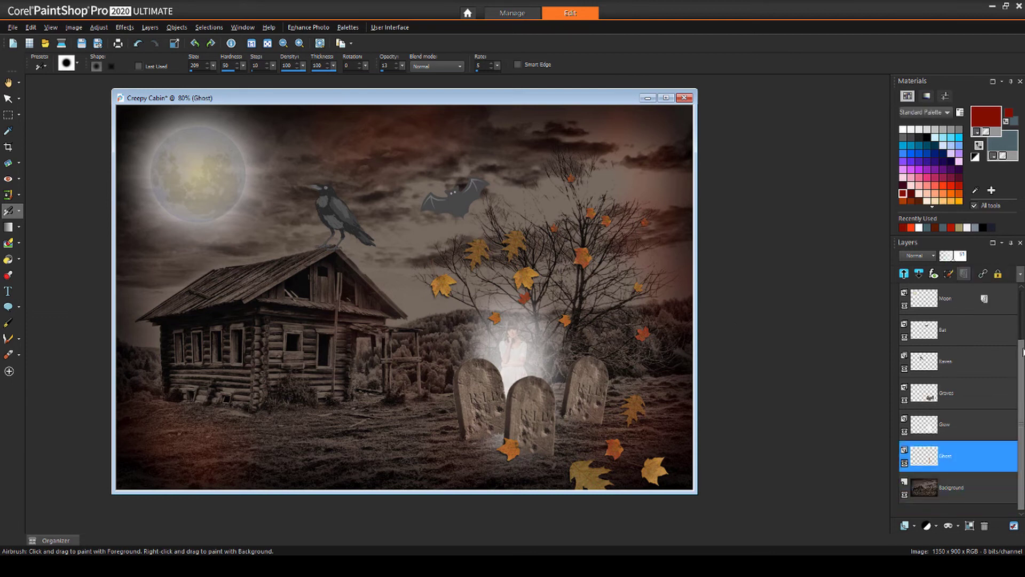
{"action": "scroll", "coordinate": [952, 320], "scroll_direction": "up", "scroll_amount": 2}
{"action": "left_click", "coordinate": [953, 299]}
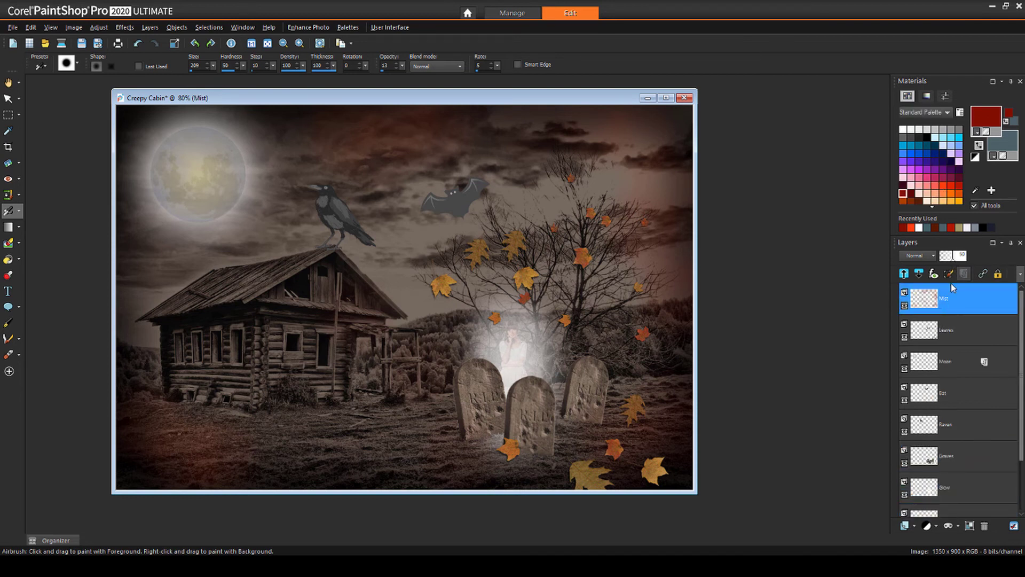
{"action": "mouse_move", "coordinate": [959, 263]}
{"action": "left_mouse_down"}
{"action": "mouse_move", "coordinate": [965, 274]}
{"action": "mouse_move", "coordinate": [960, 265]}
{"action": "left_mouse_up"}
Save the layered Creepy Cabin image and save a merged JPG version in the 01_HauntedCollage folder
{"action": "left_click", "coordinate": [12, 28]}
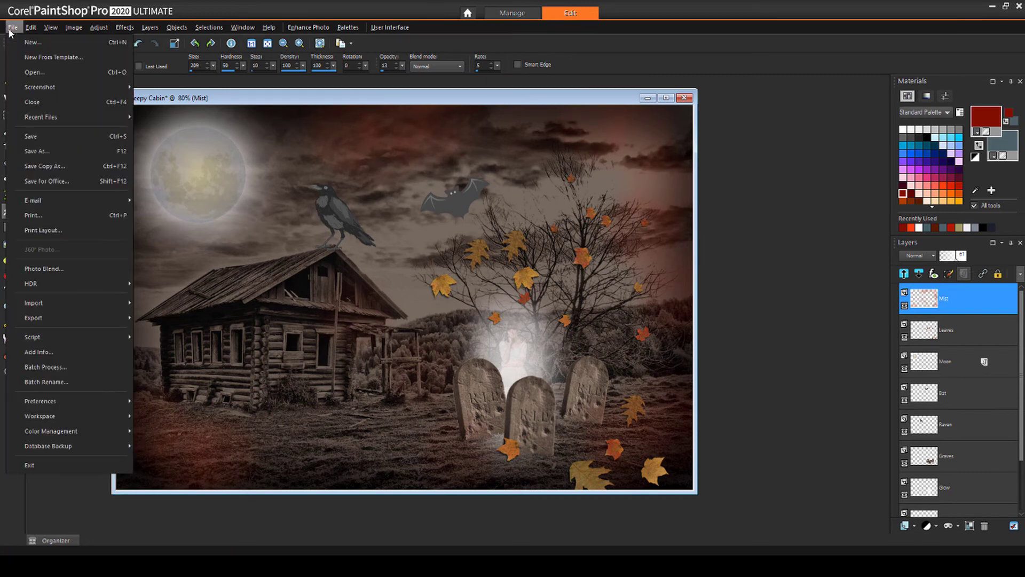
{"action": "left_click", "coordinate": [65, 150]}
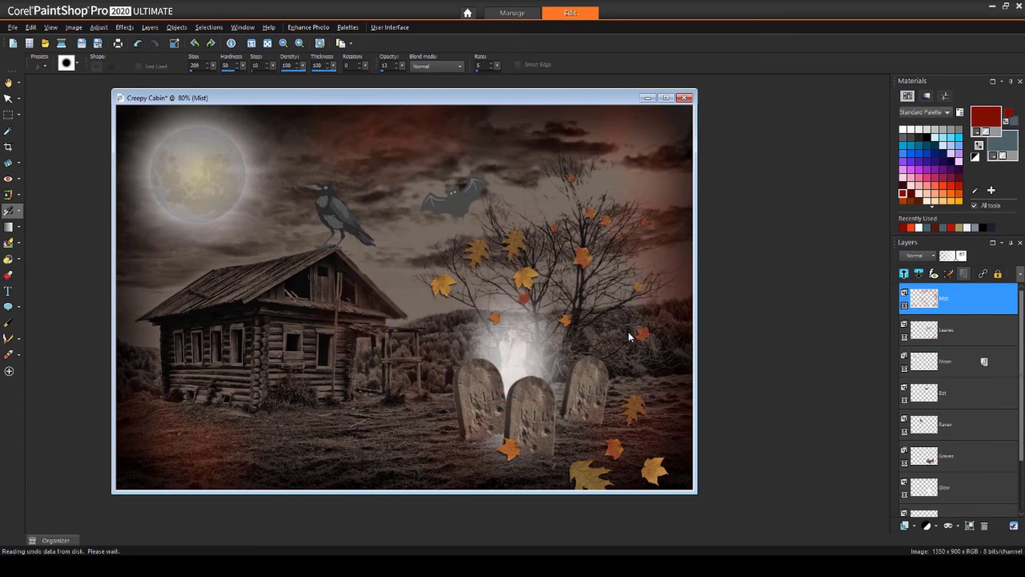
{"action": "left_click", "coordinate": [12, 27]}
{"action": "left_click", "coordinate": [87, 151]}
{"action": "left_click", "coordinate": [478, 348]}
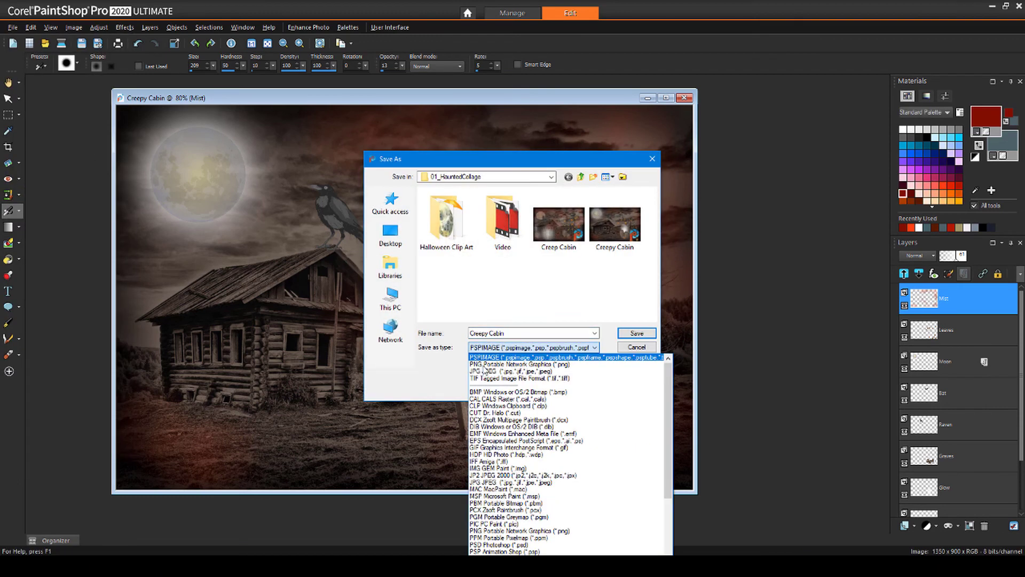
{"action": "left_click", "coordinate": [485, 370]}
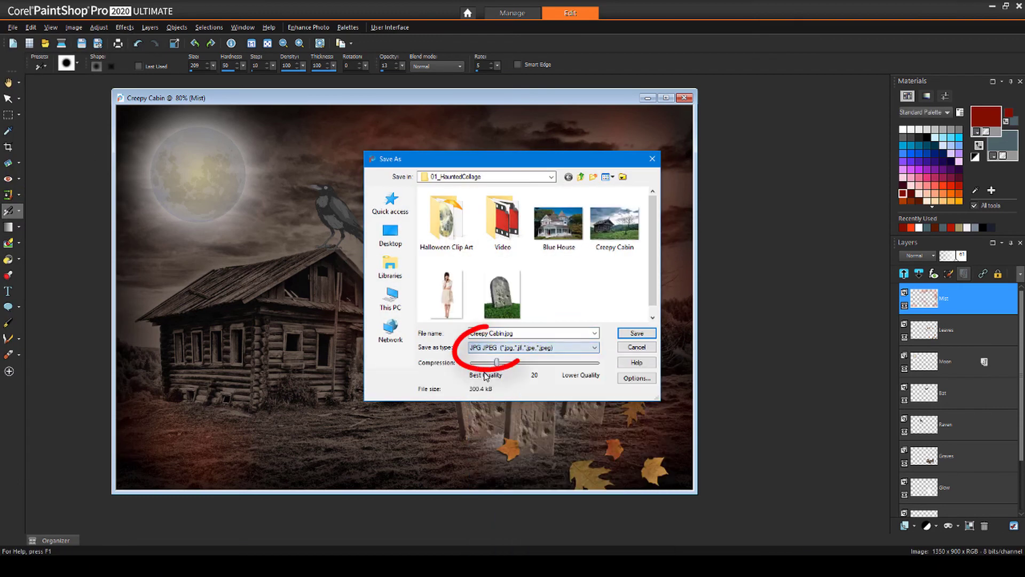
{"action": "left_click", "coordinate": [628, 335]}
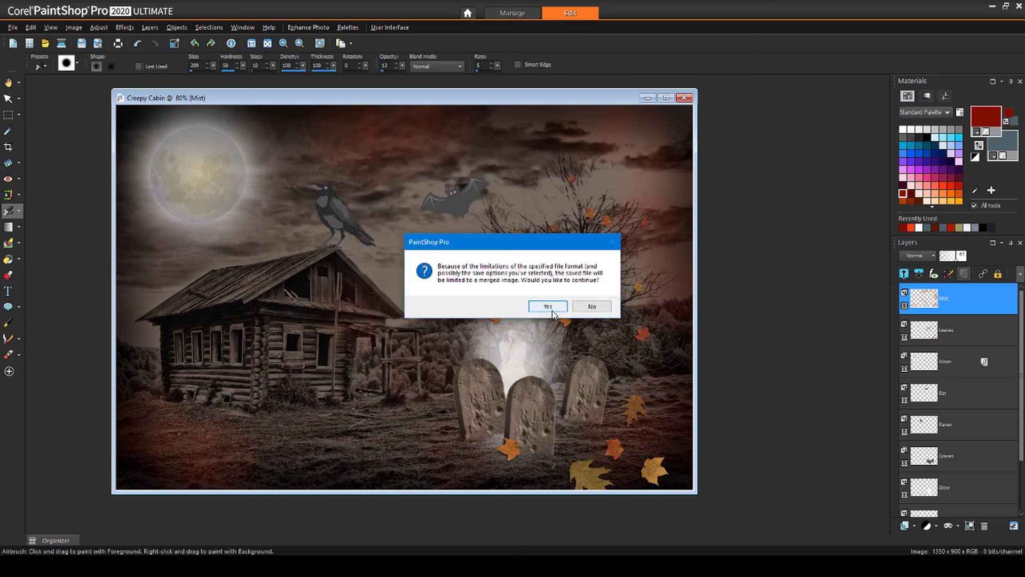
{"action": "left_click", "coordinate": [552, 310]}
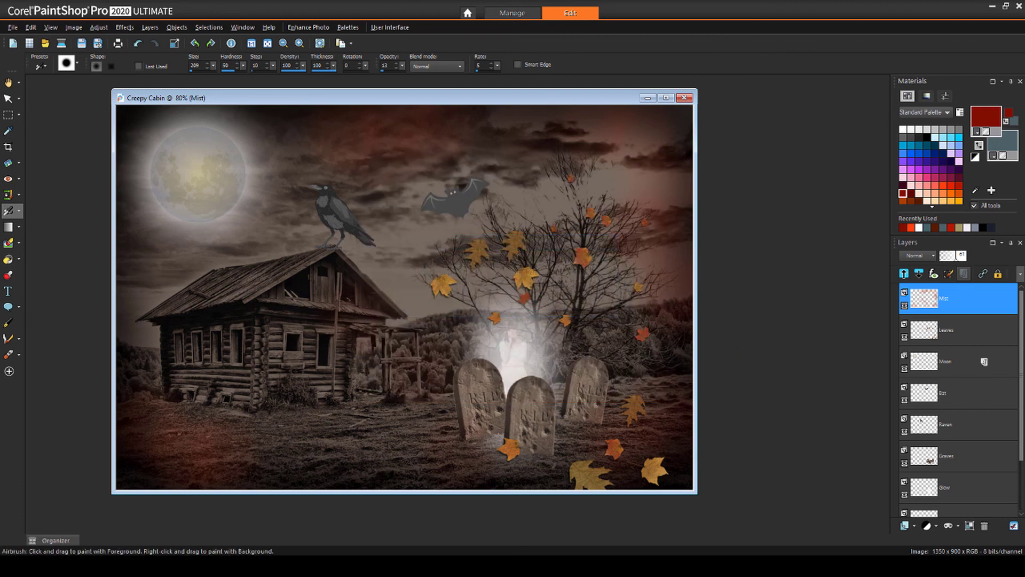